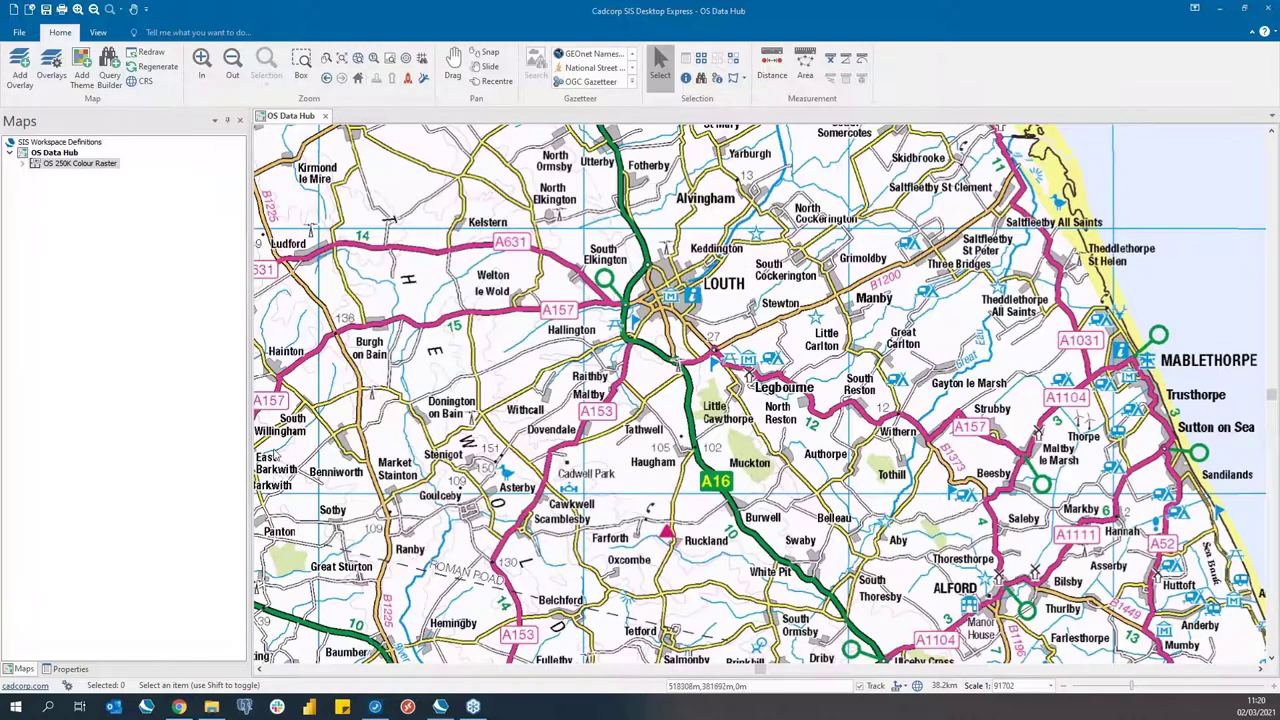
- Add OS_Open_Zoomstack.gpkg from the Zoomstack folder to the map as a layer
{"action": "left_click", "coordinate": [212, 707]}
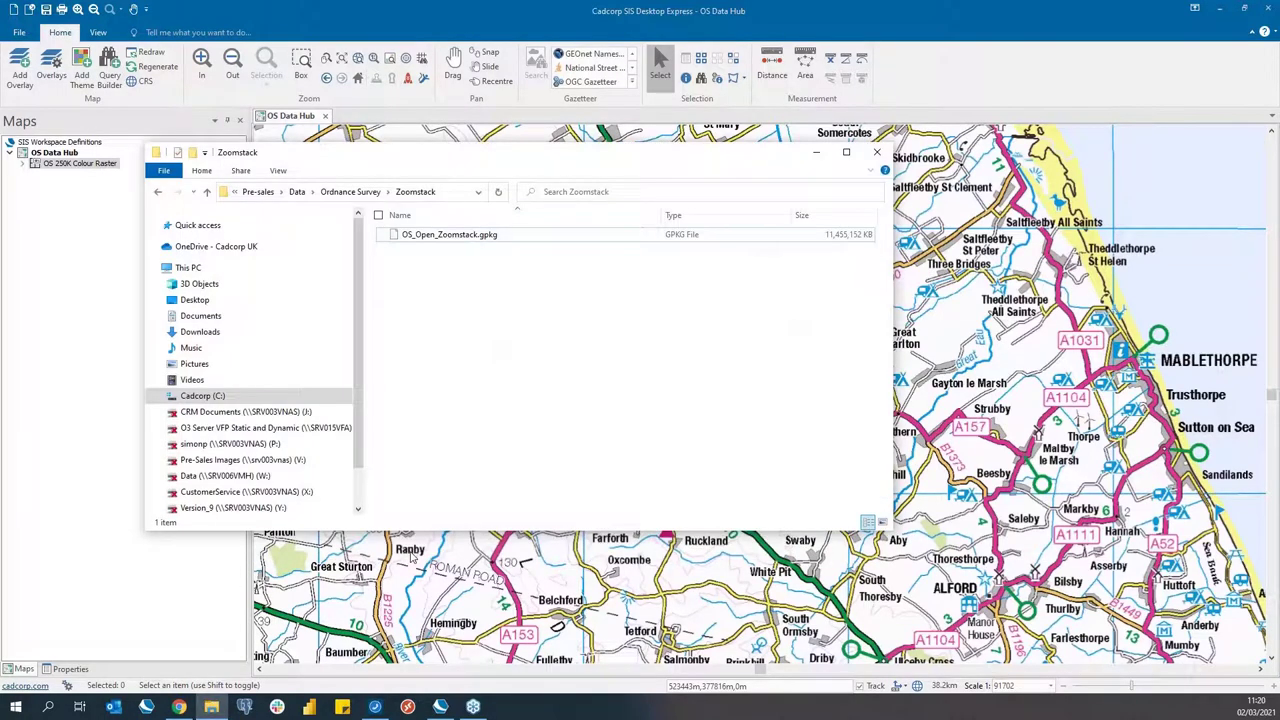
{"action": "left_click", "coordinate": [504, 238]}
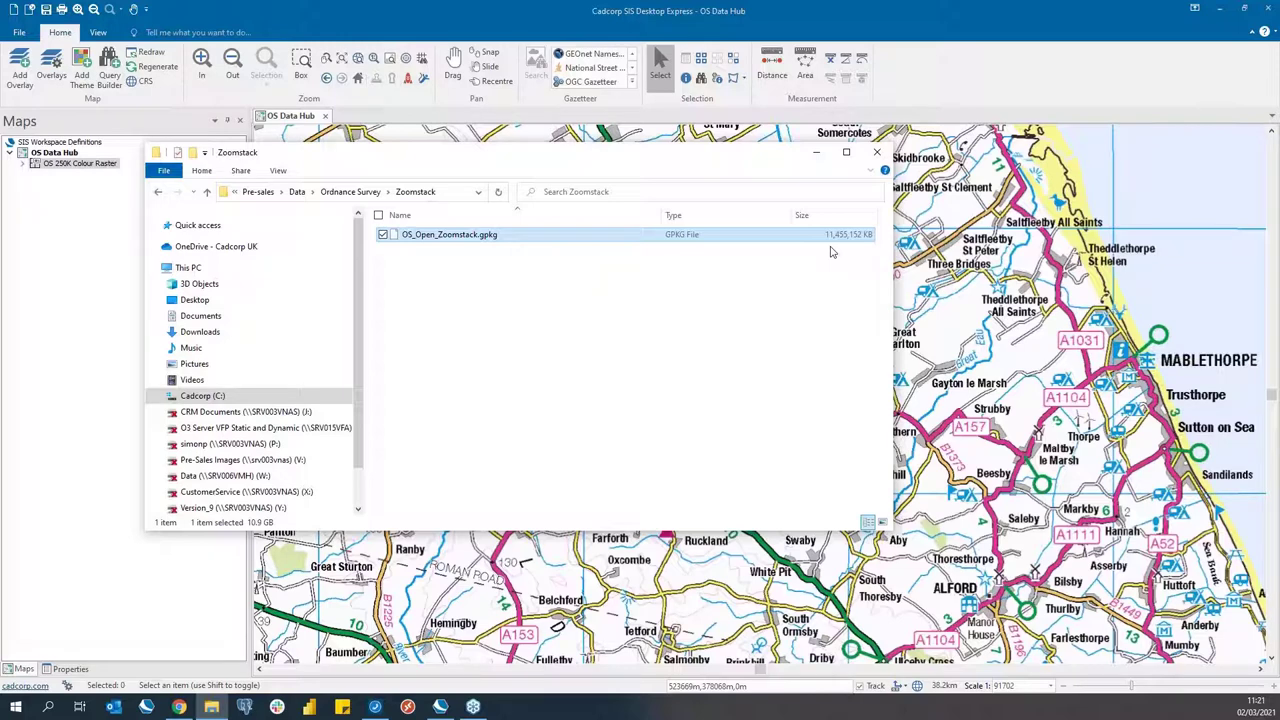
{"action": "left_click_drag", "start_coordinate": [751, 246], "coordinate": [969, 412]}
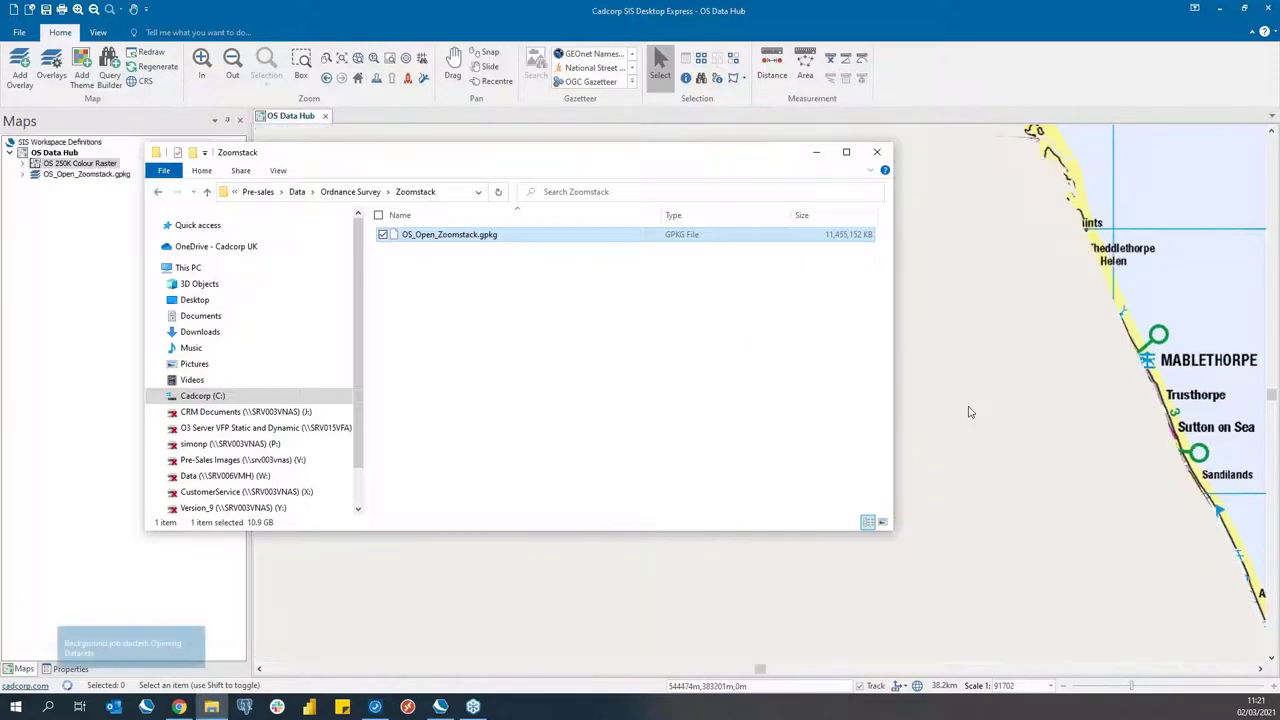
{"action": "left_click", "coordinate": [982, 227]}
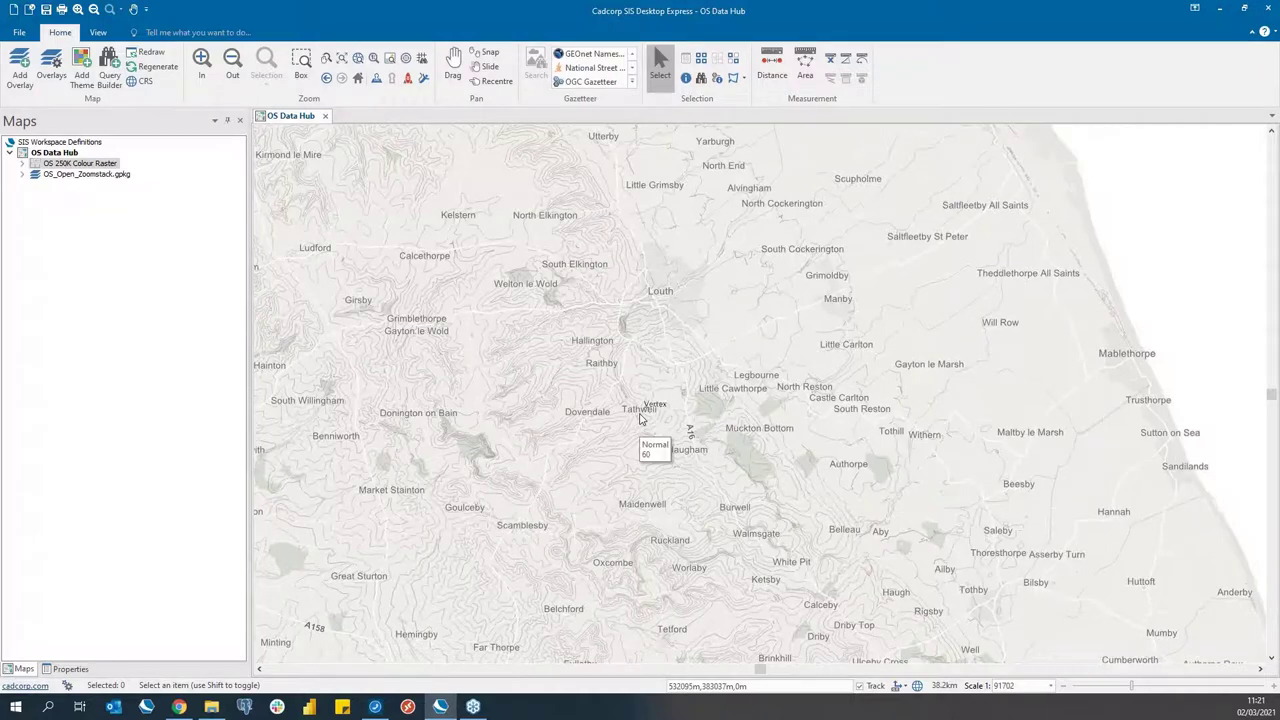
- Zoom in and pan the map to frame Tathwell closely
{"action": "scroll", "coordinate": [640, 420], "scroll_direction": "up", "scroll_amount": 6}
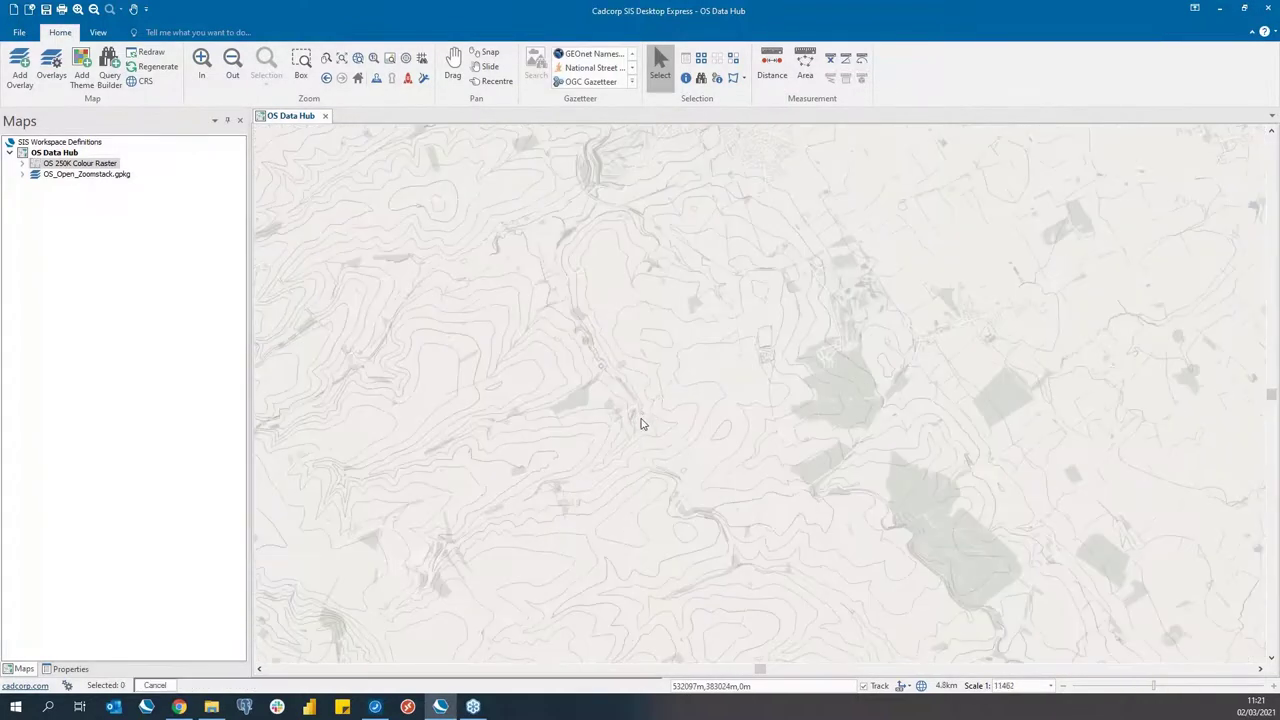
{"action": "scroll", "coordinate": [644, 452], "scroll_direction": "up", "scroll_amount": 1}
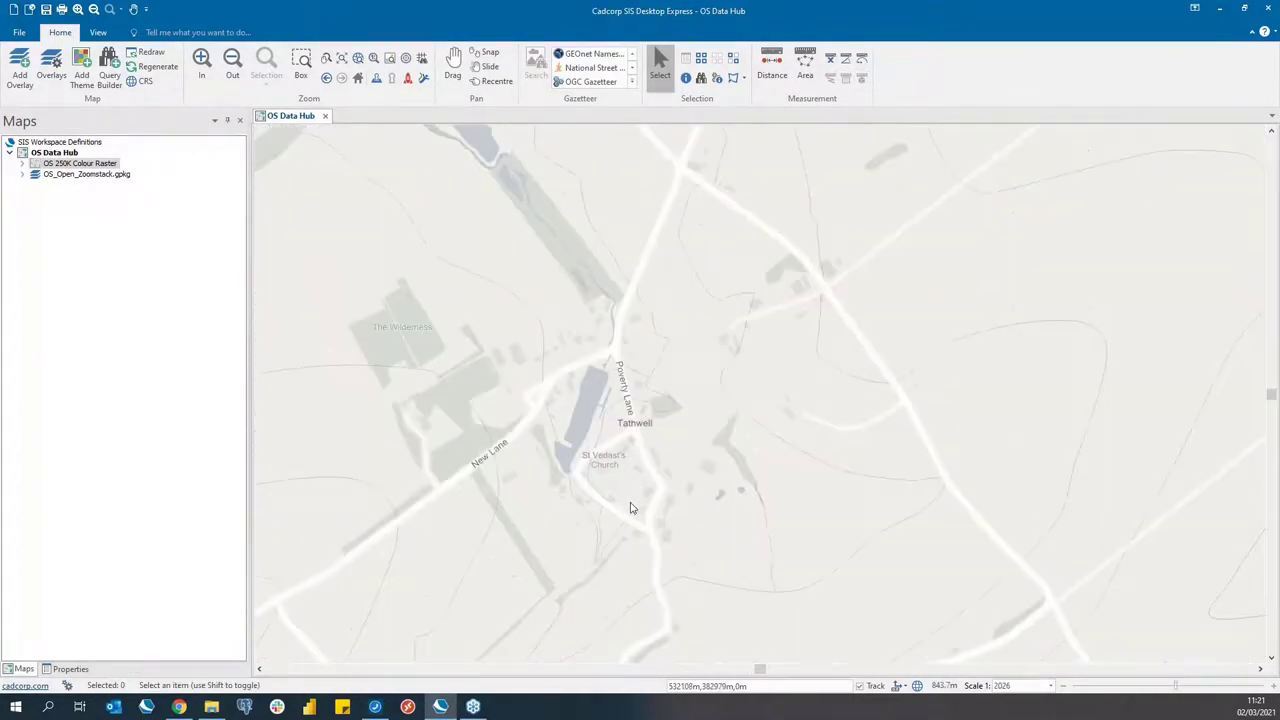
{"action": "scroll", "coordinate": [637, 503], "scroll_direction": "up", "scroll_amount": 1}
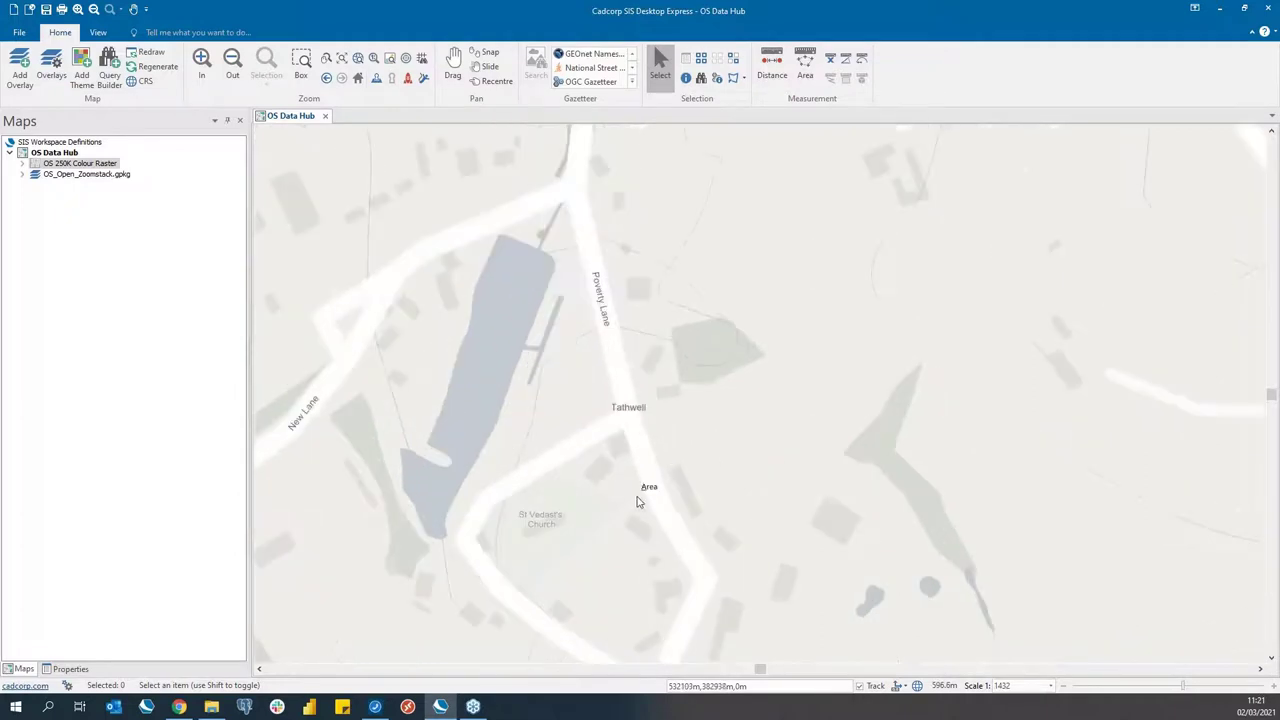
{"action": "left_click_drag", "start_coordinate": [639, 502], "coordinate": [677, 360]}
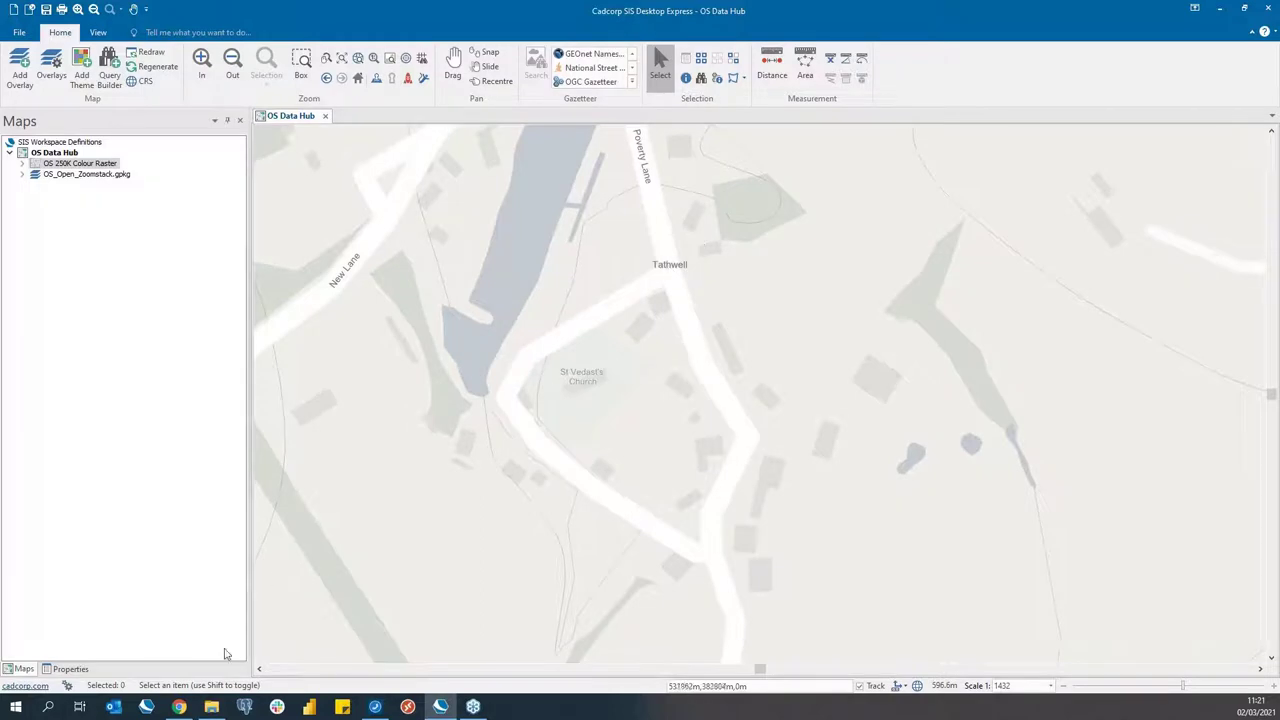
{"action": "left_click", "coordinate": [211, 708]}
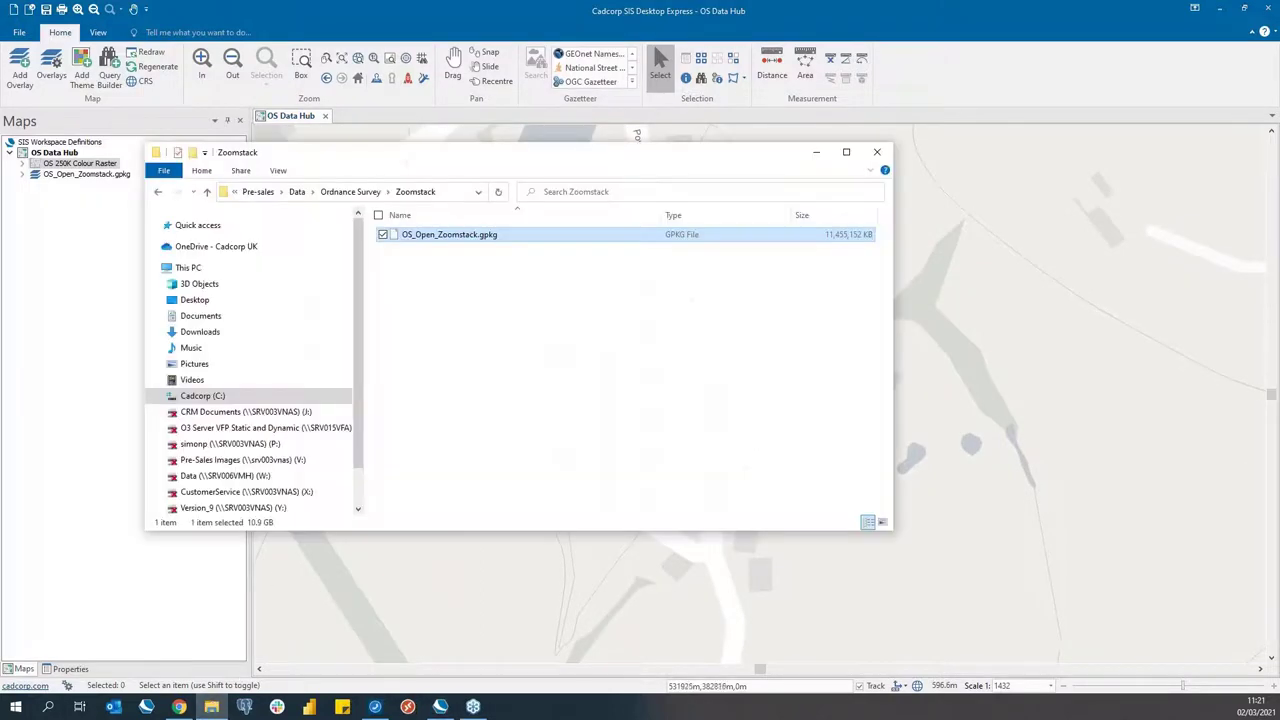
- Add the MasterMap Topography tile 3664395-TF3080.gz to the map
{"action": "right_click", "coordinate": [499, 320]}
{"action": "left_click", "coordinate": [550, 414]}
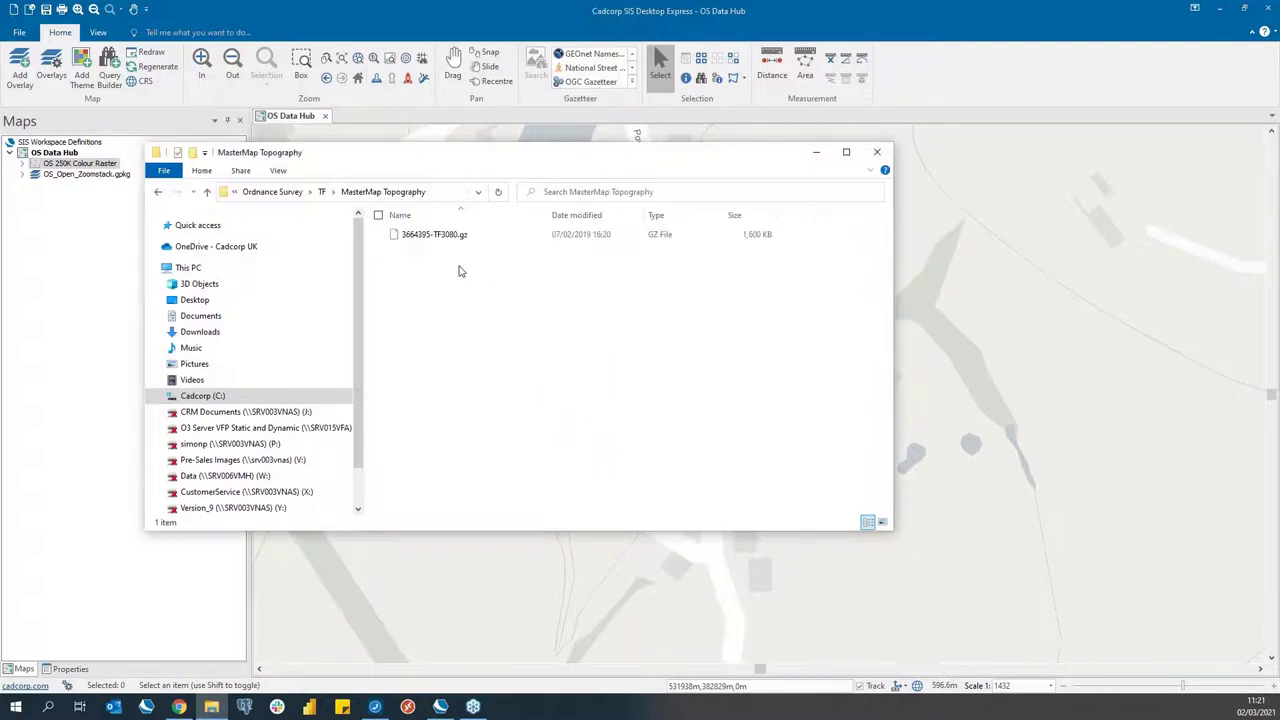
{"action": "left_click", "coordinate": [450, 238]}
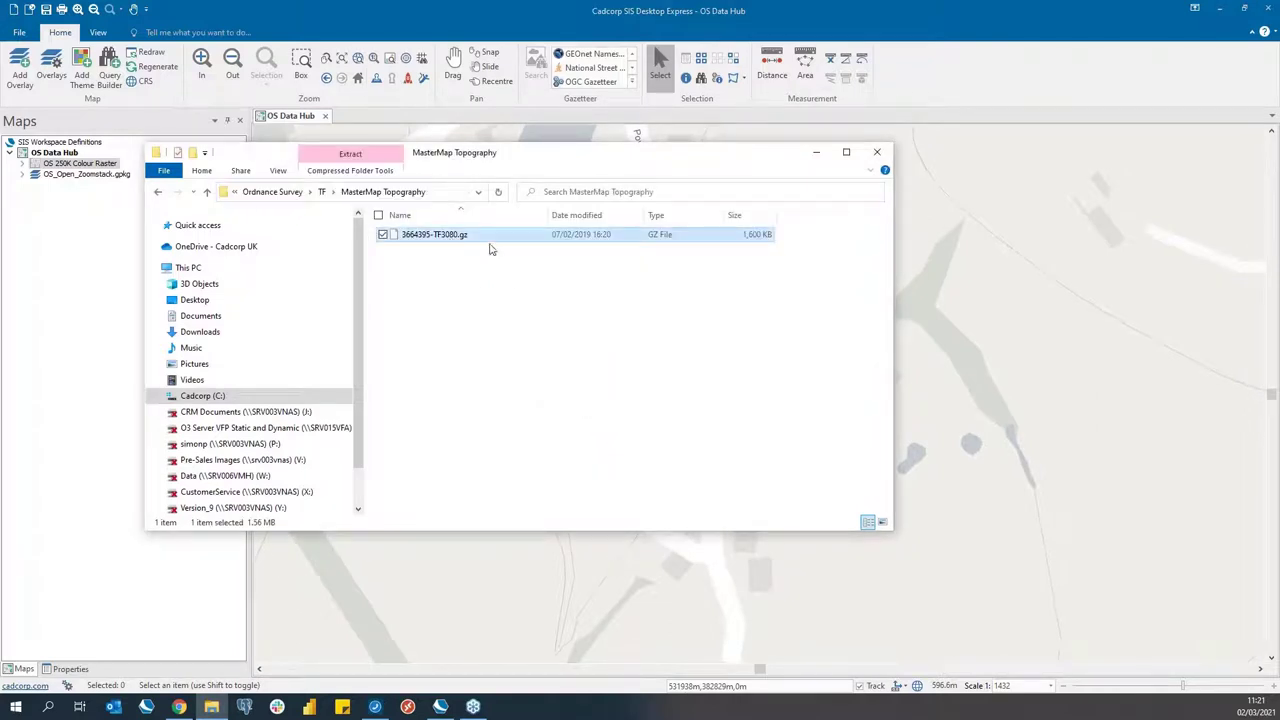
{"action": "left_click_drag", "start_coordinate": [489, 243], "coordinate": [947, 497]}
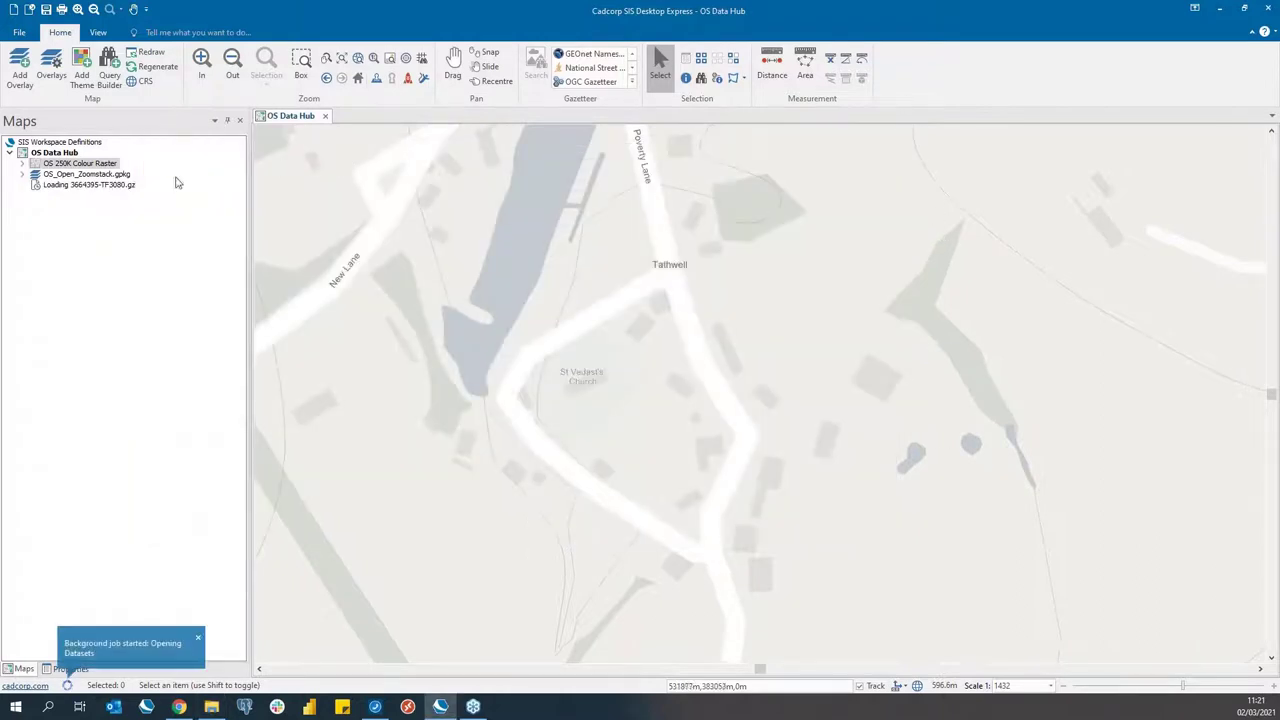
- Change the display Status of the Zoomstack layer
{"action": "right_click", "coordinate": [114, 176]}
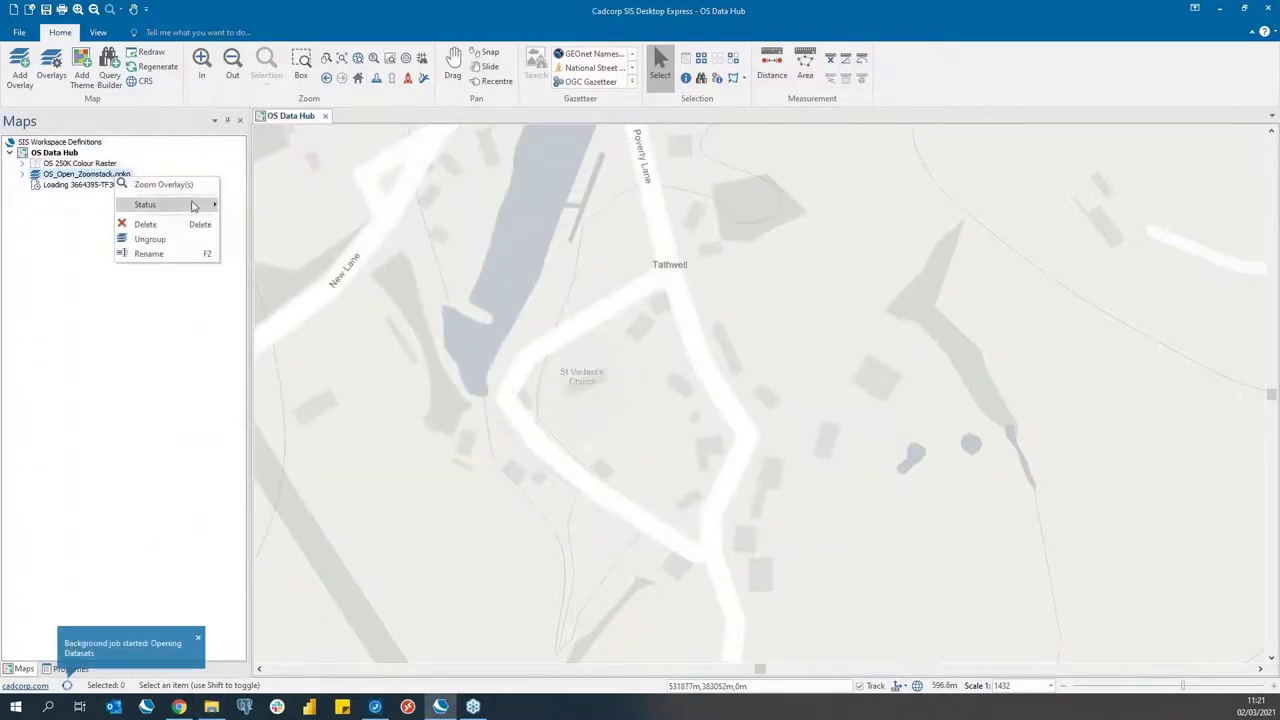
{"action": "mouse_move", "coordinate": [180, 204]}
{"action": "left_click", "coordinate": [253, 246]}
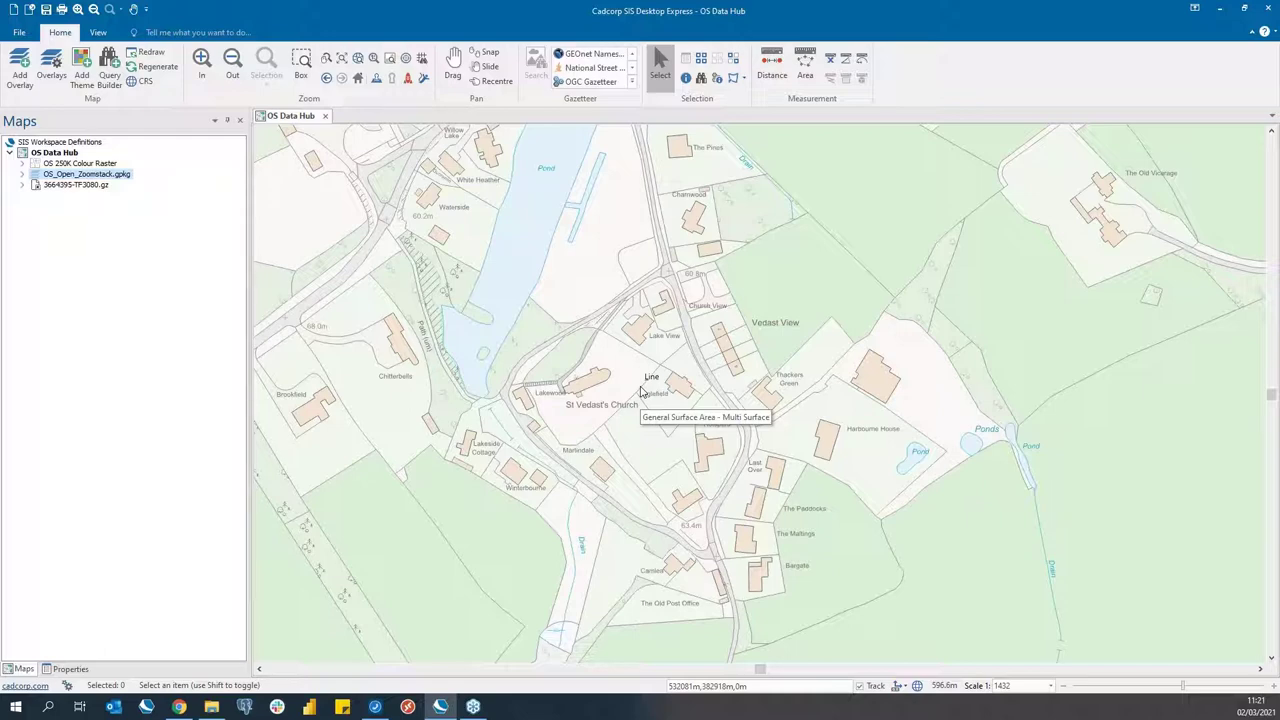
- Add a Raster Index overlay built from the MasterMap Imagery folder
{"action": "left_click", "coordinate": [211, 707]}
{"action": "right_click", "coordinate": [823, 331]}
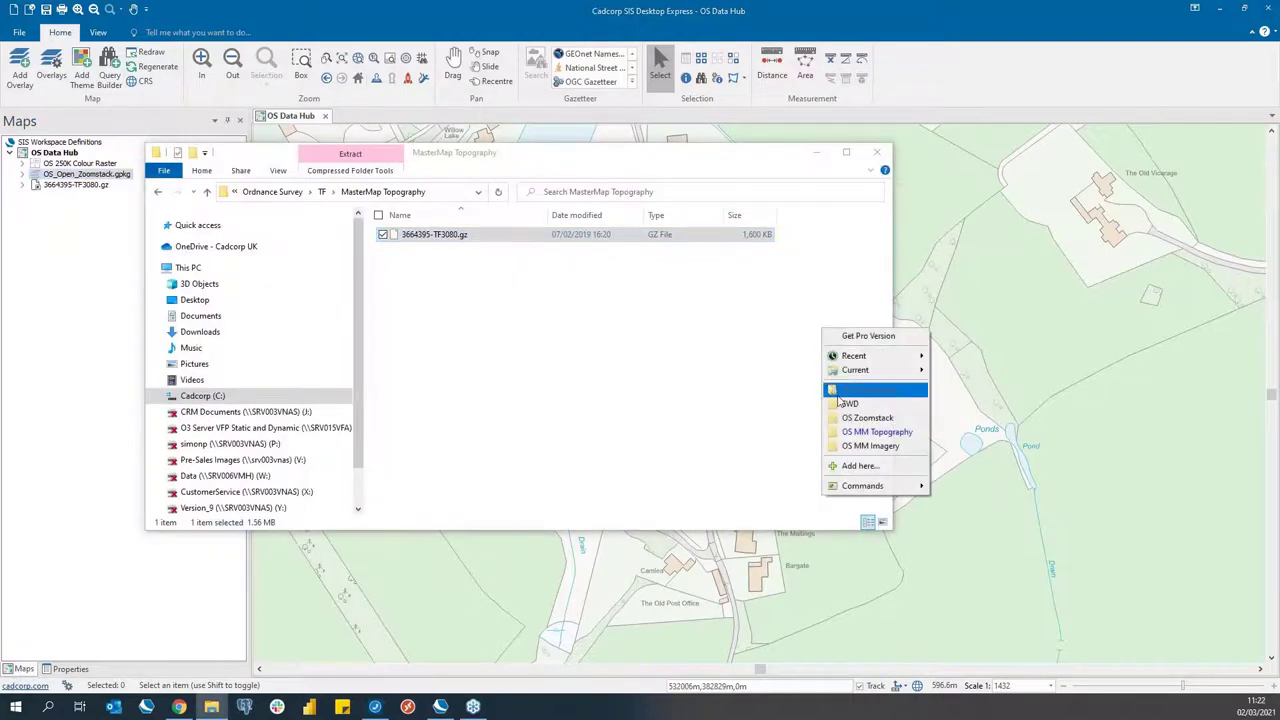
{"action": "left_click", "coordinate": [843, 447]}
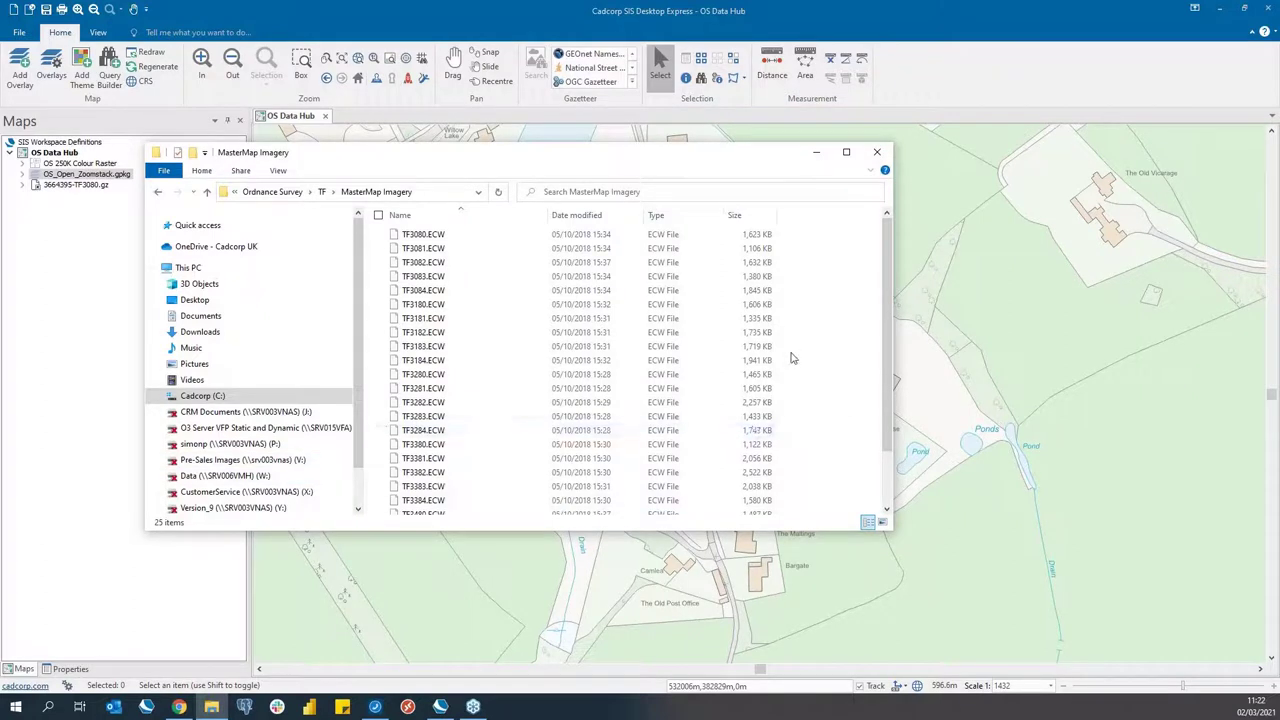
{"action": "left_click", "coordinate": [816, 153]}
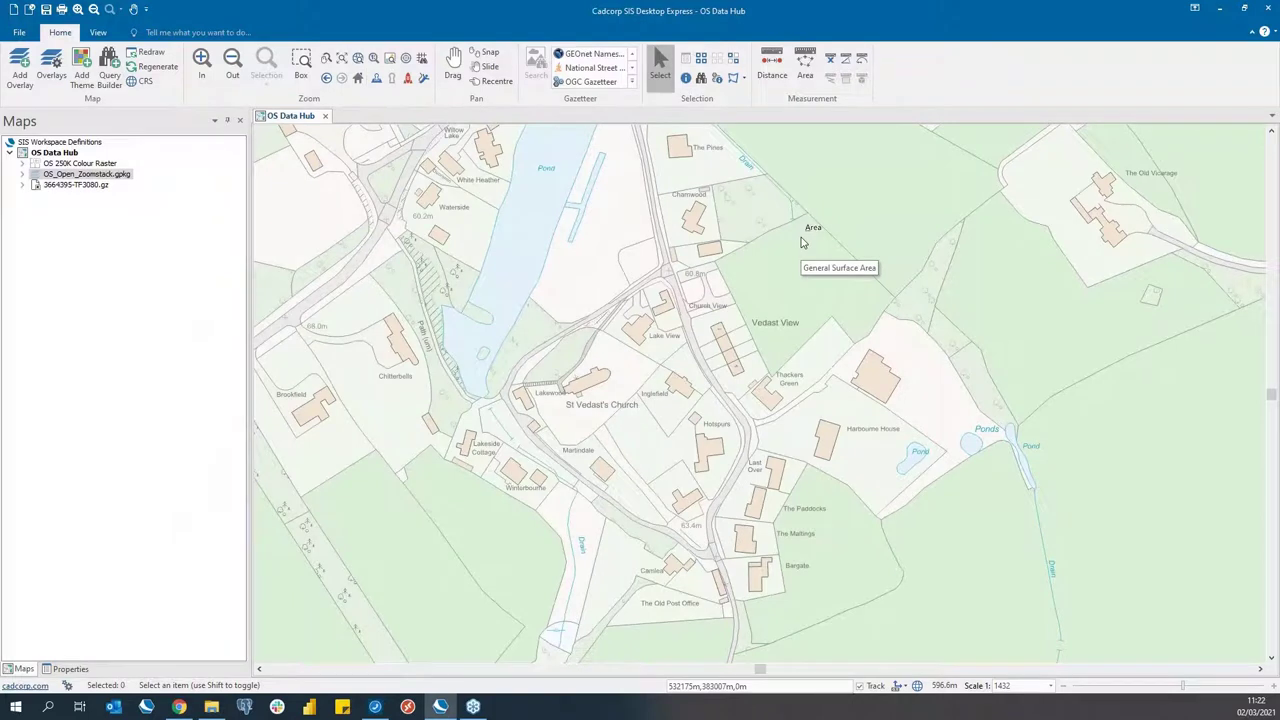
{"action": "left_click", "coordinate": [20, 86]}
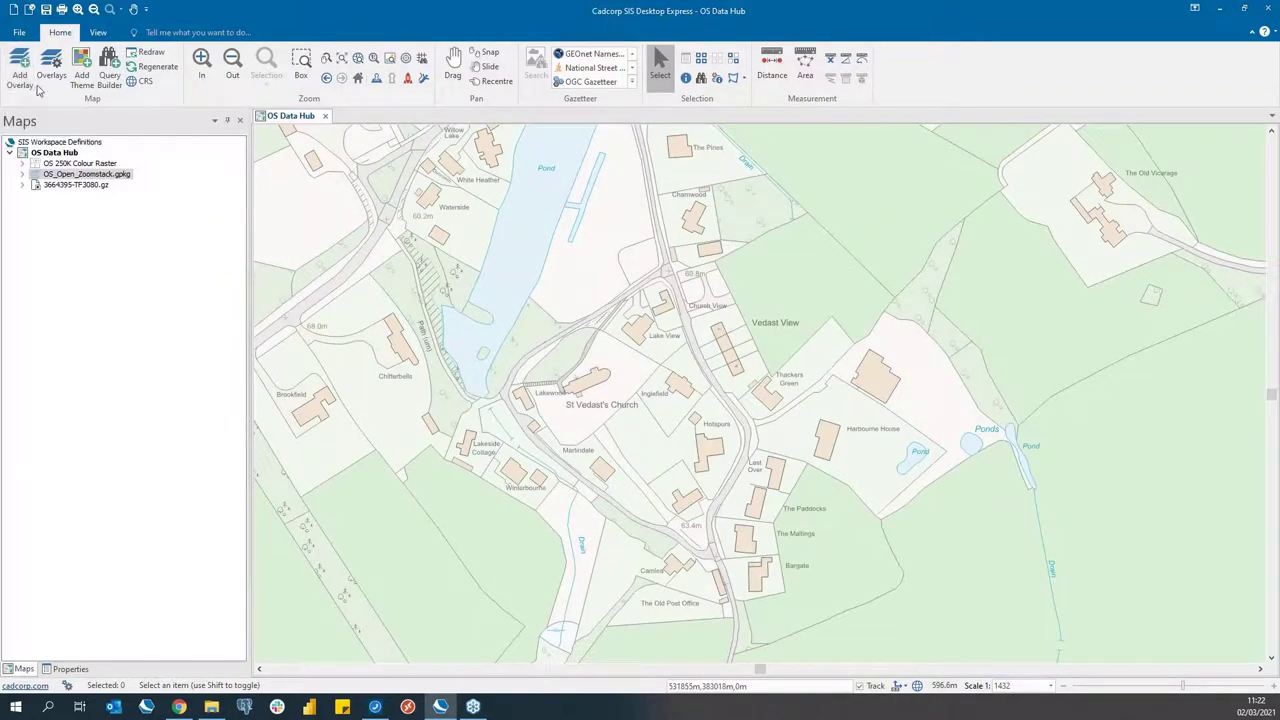
{"action": "double_click", "coordinate": [638, 309]}
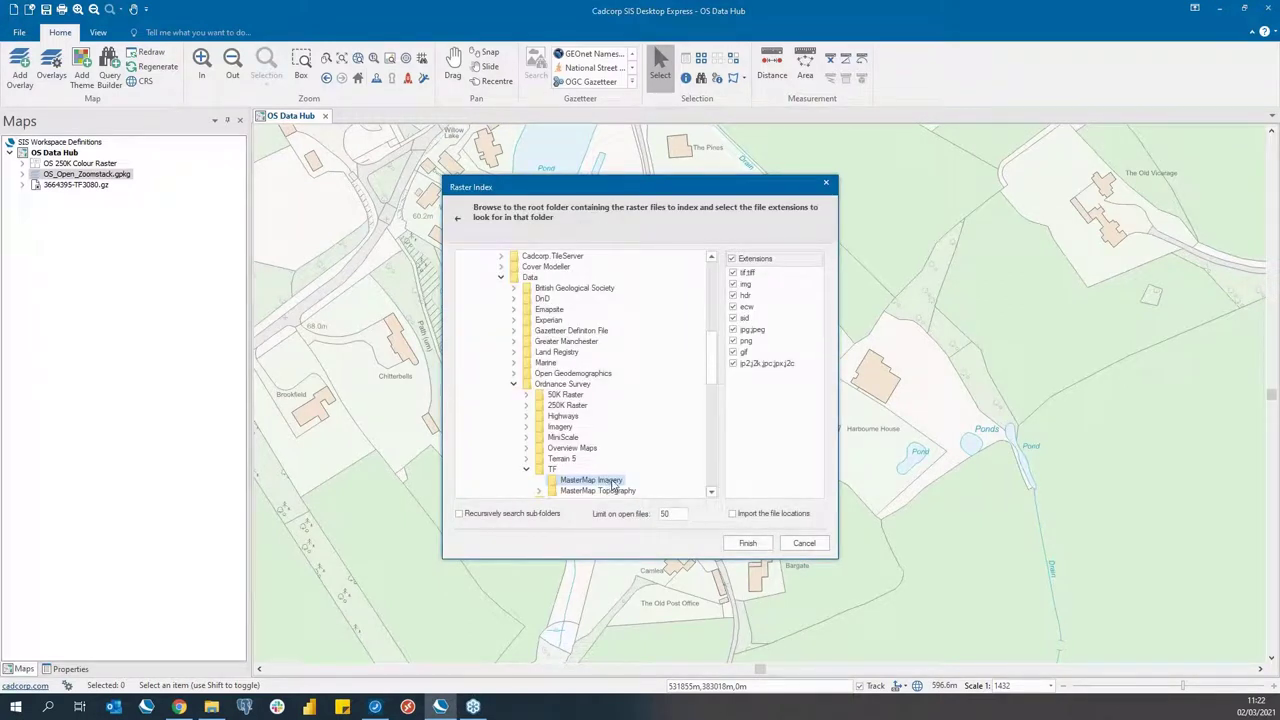
{"action": "left_click", "coordinate": [750, 545]}
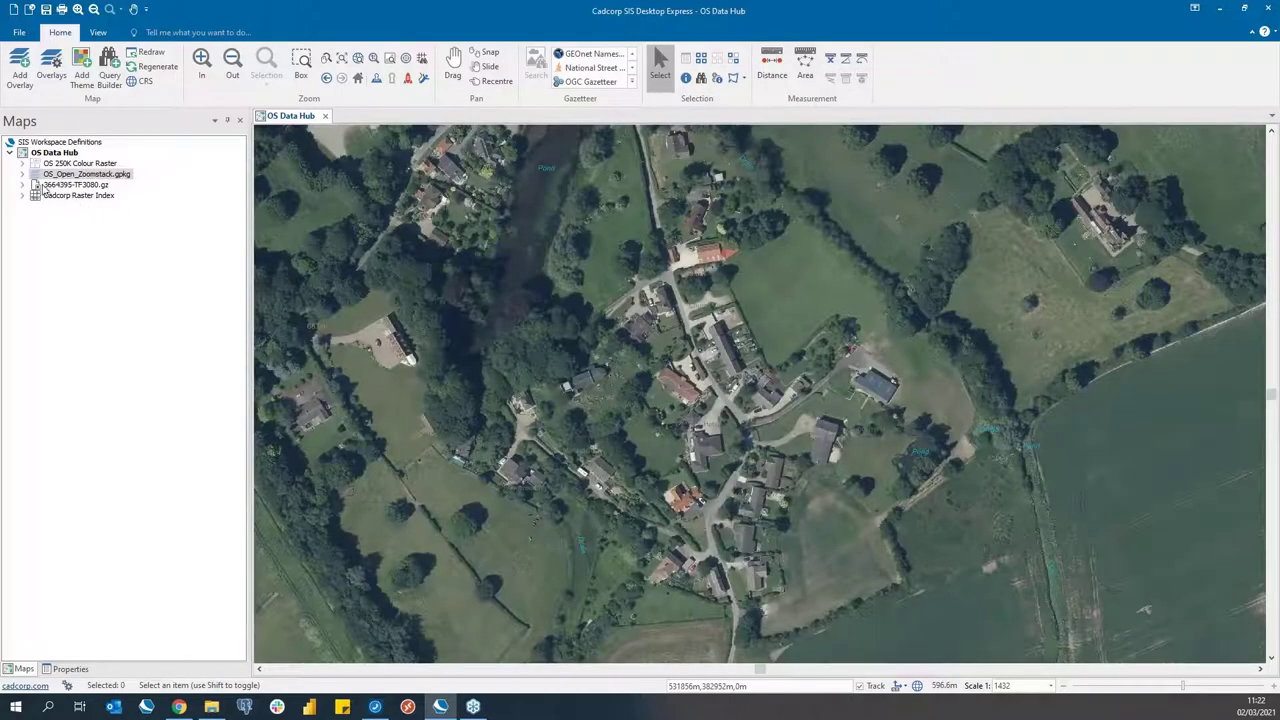
- Zoom out to 1:2865 and pan across the aerial imagery of fields around Tathwell
{"action": "scroll", "coordinate": [626, 351], "scroll_direction": "down", "scroll_amount": 2}
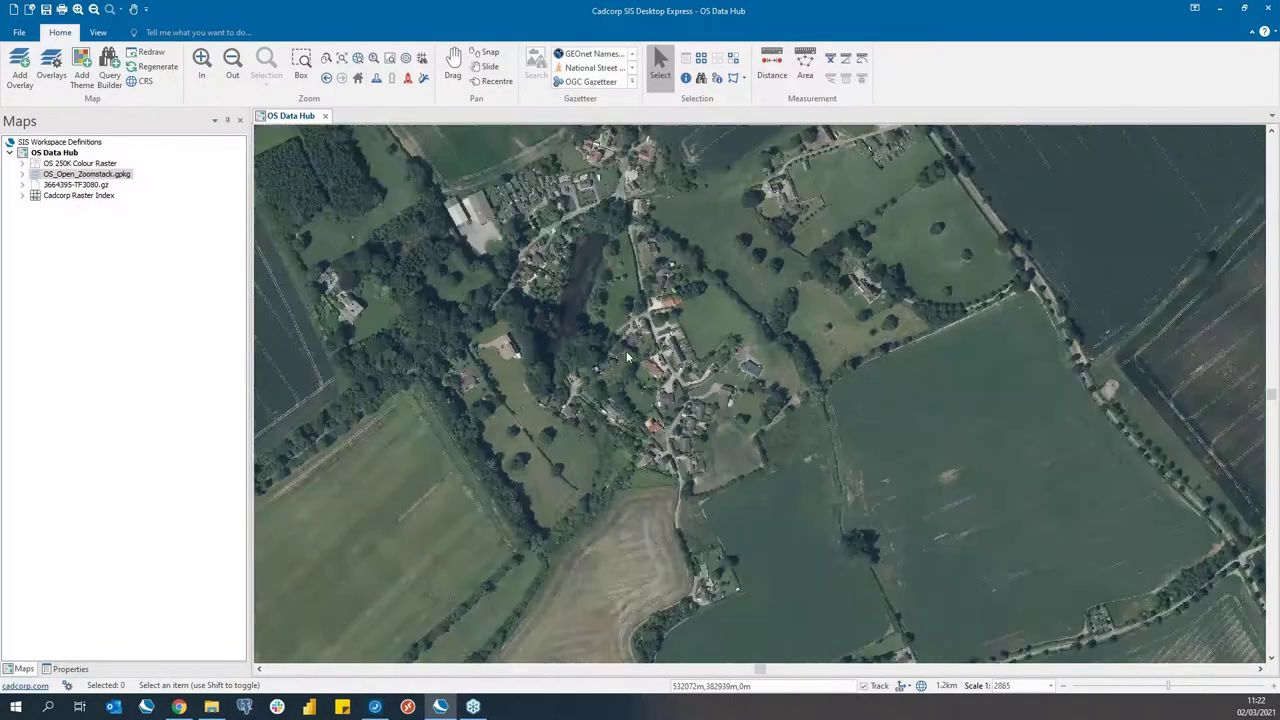
{"action": "left_click_drag", "start_coordinate": [704, 425], "coordinate": [864, 255]}
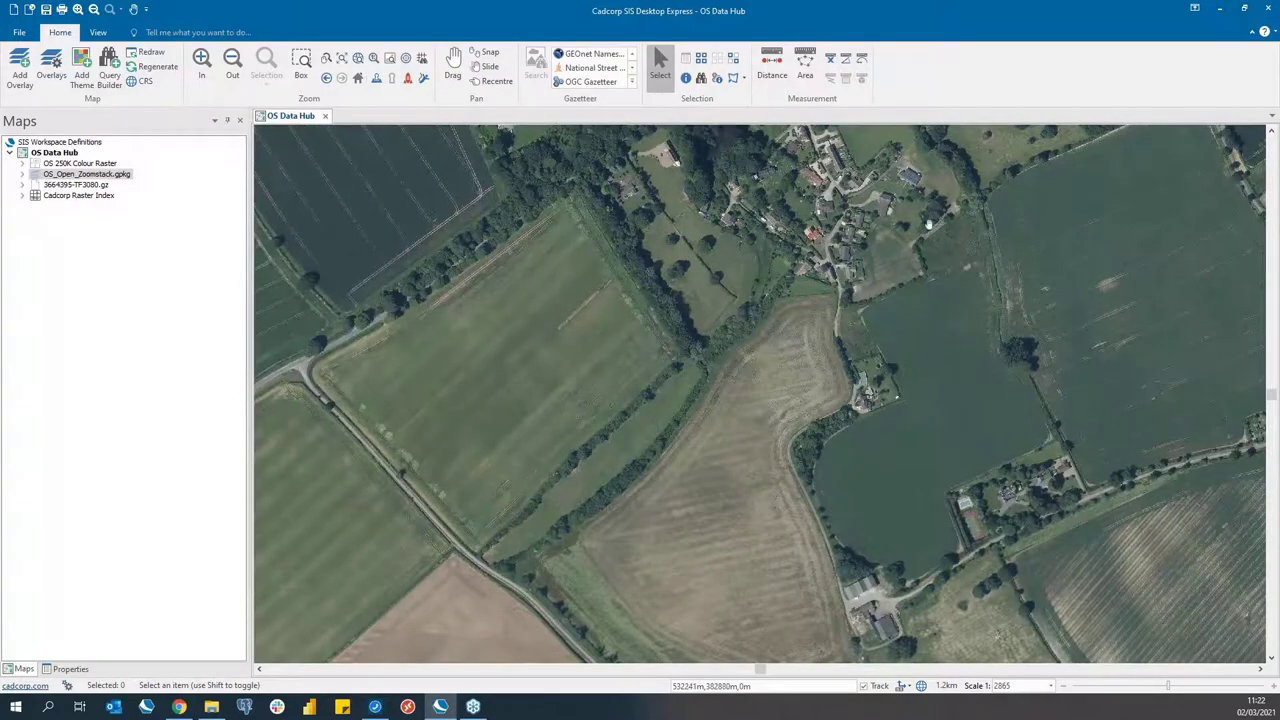
{"action": "left_click_drag", "start_coordinate": [929, 215], "coordinate": [875, 425]}
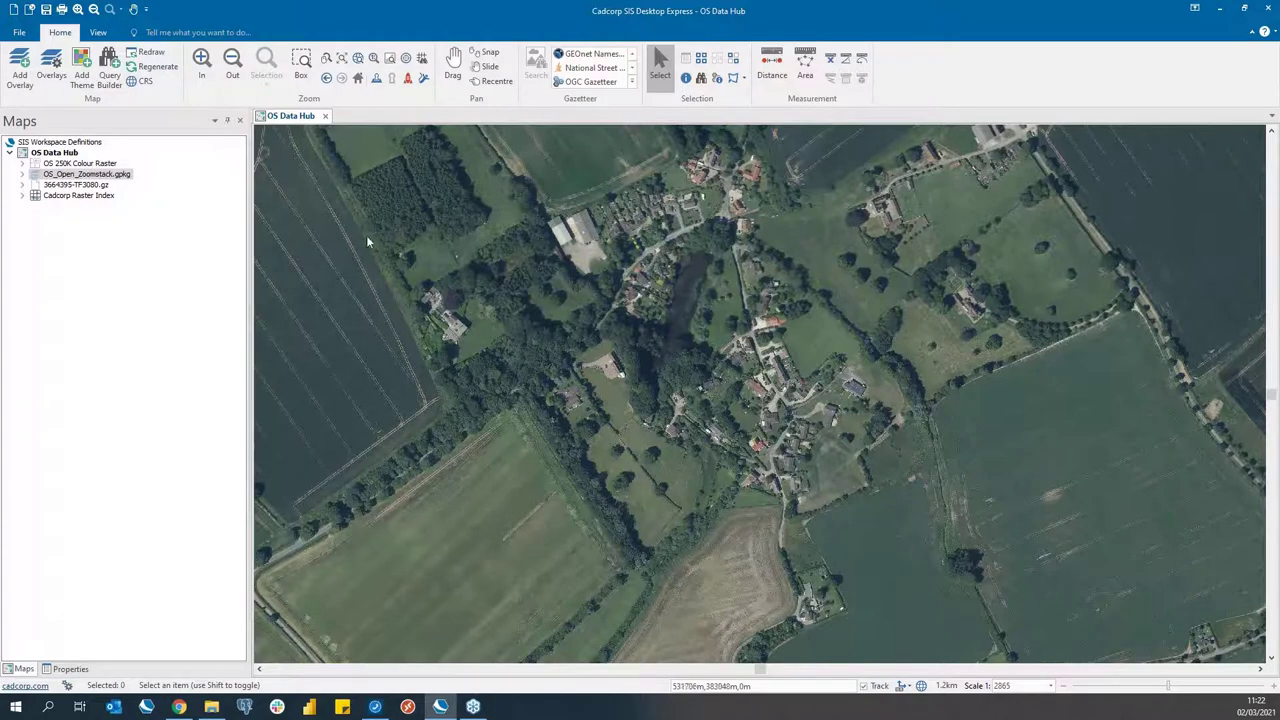
- Close the map without saving, reopen OS Data Hub.swd from Recent Maps, and expand its overlays
{"action": "left_click", "coordinate": [325, 116]}
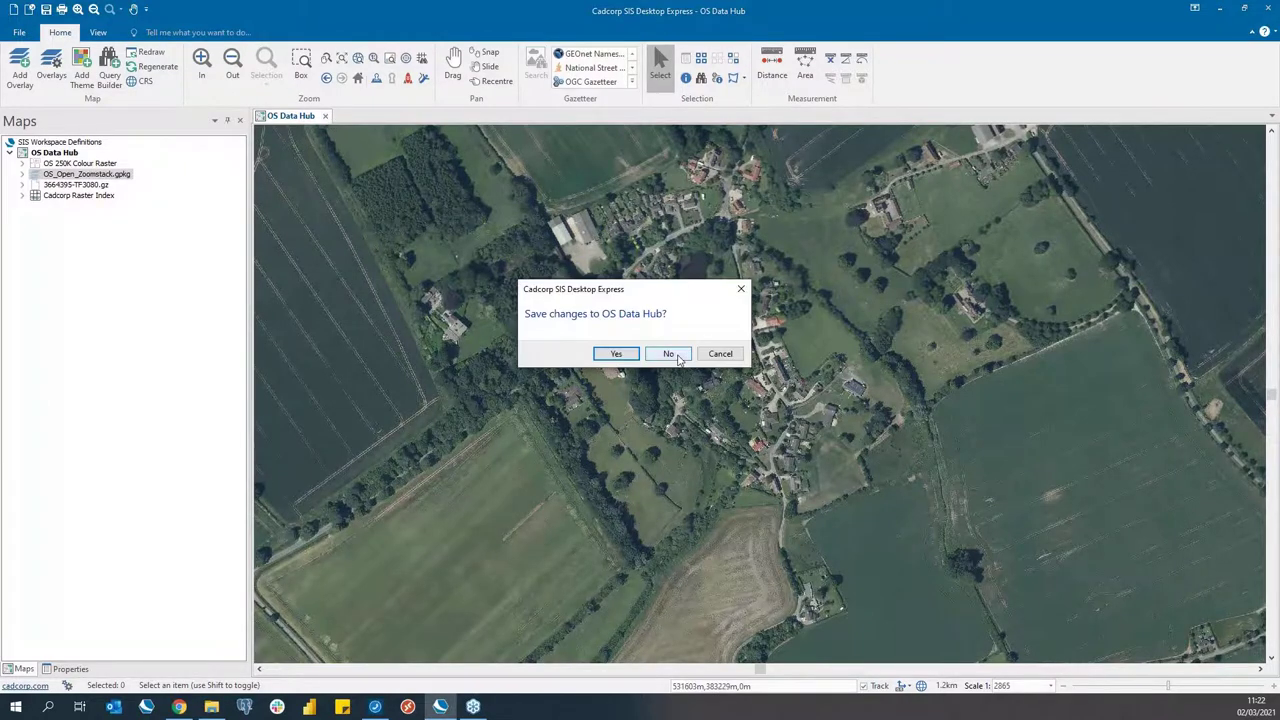
{"action": "left_click", "coordinate": [678, 358]}
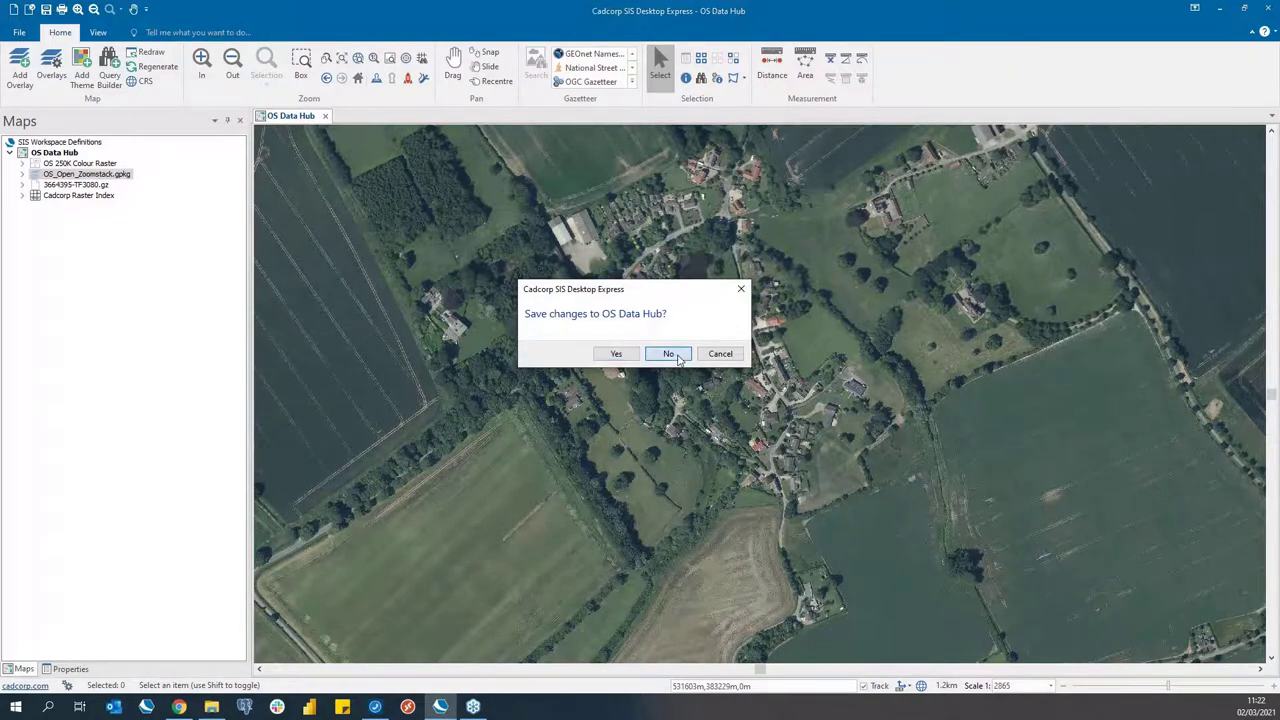
{"action": "left_click", "coordinate": [20, 35]}
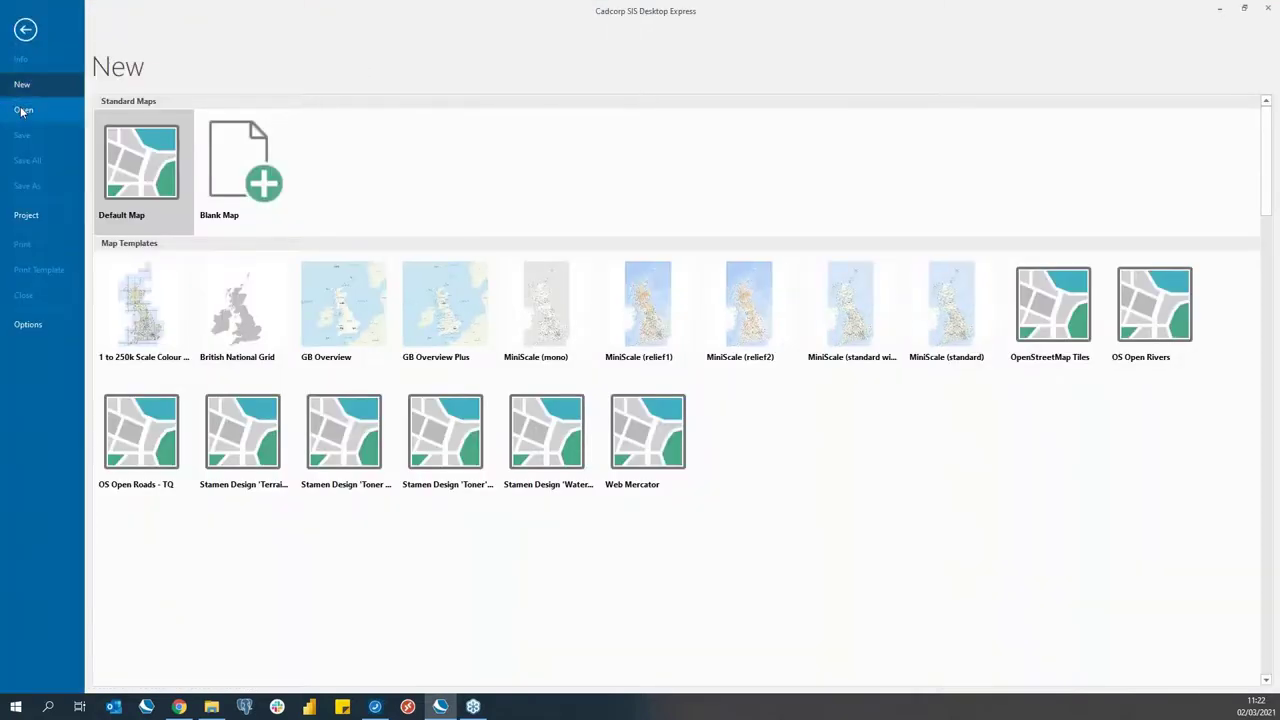
{"action": "left_click", "coordinate": [22, 110]}
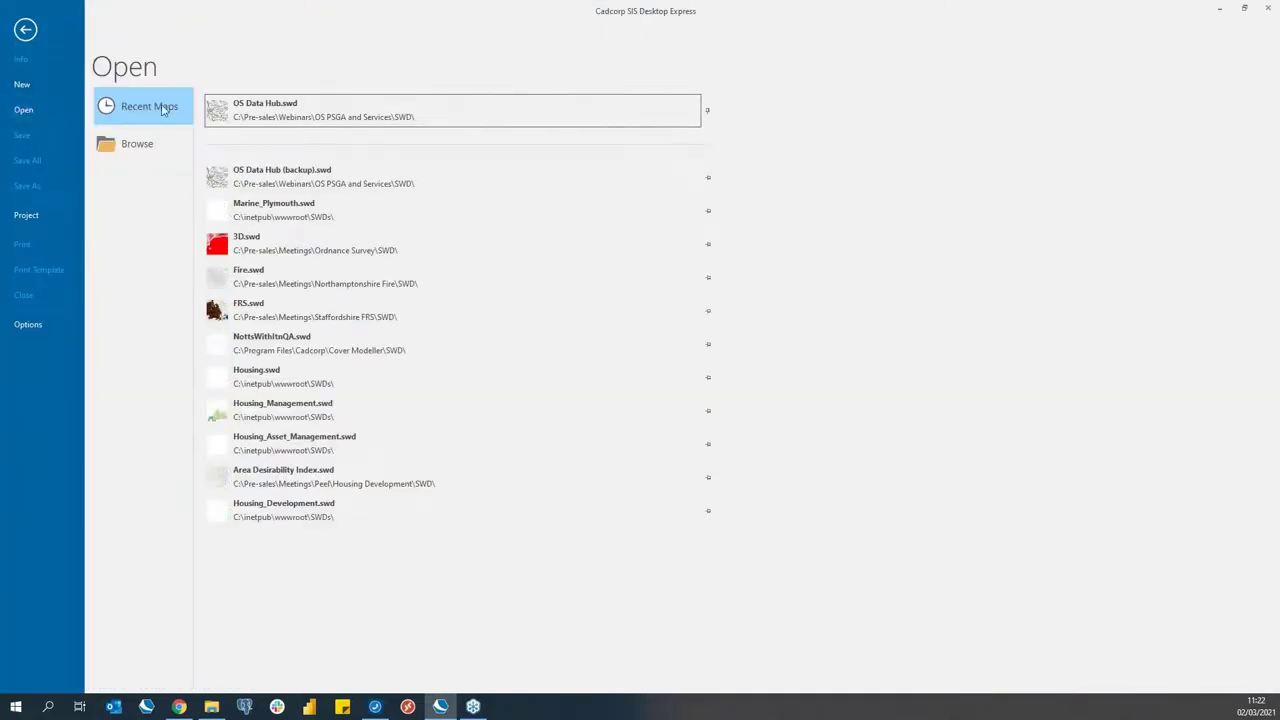
{"action": "left_click", "coordinate": [246, 114]}
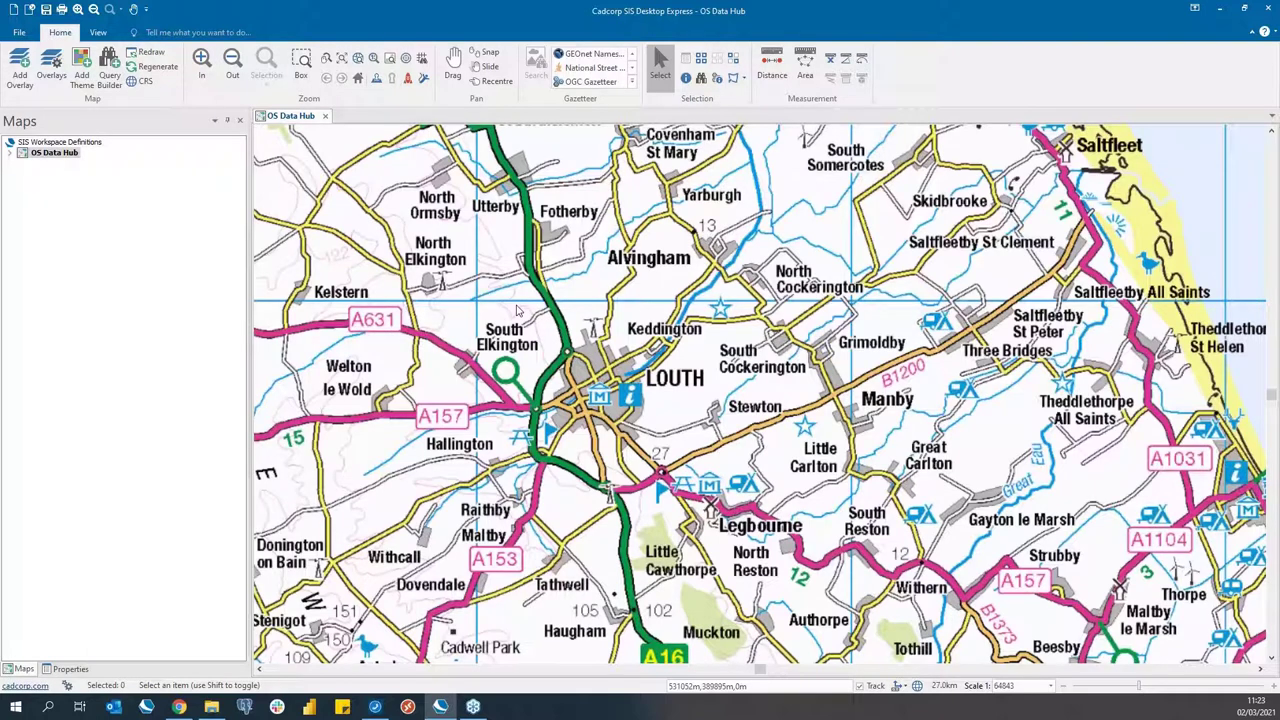
{"action": "left_click", "coordinate": [10, 155]}
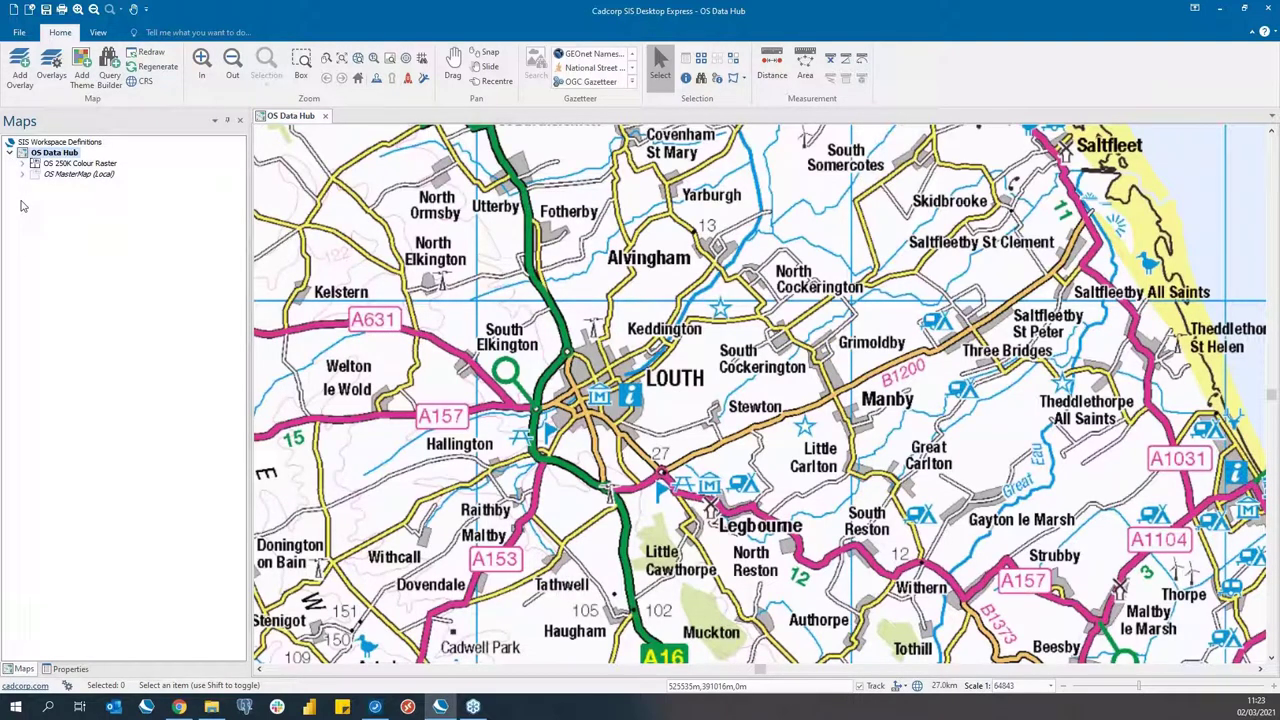
- Add an OS (GB) Data Hub overlay using OS Maps API Outdoor Style (British National Grid)
{"action": "left_click", "coordinate": [18, 80]}
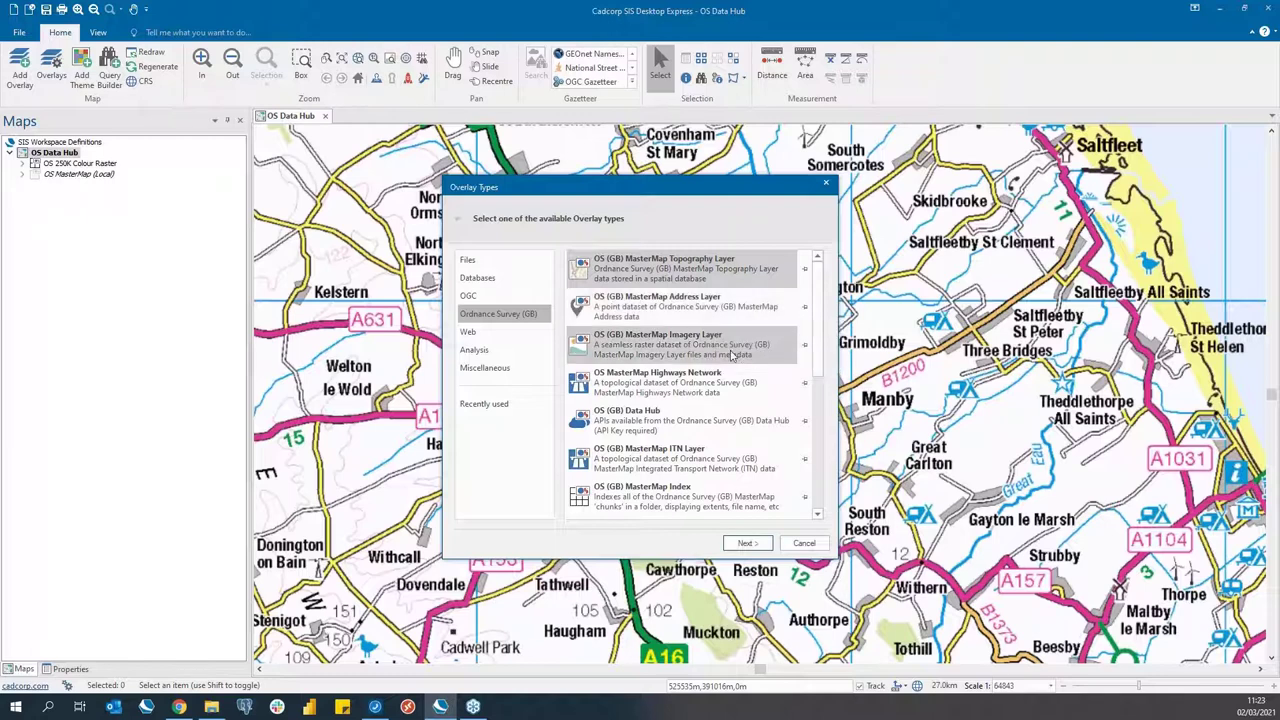
{"action": "double_click", "coordinate": [718, 435]}
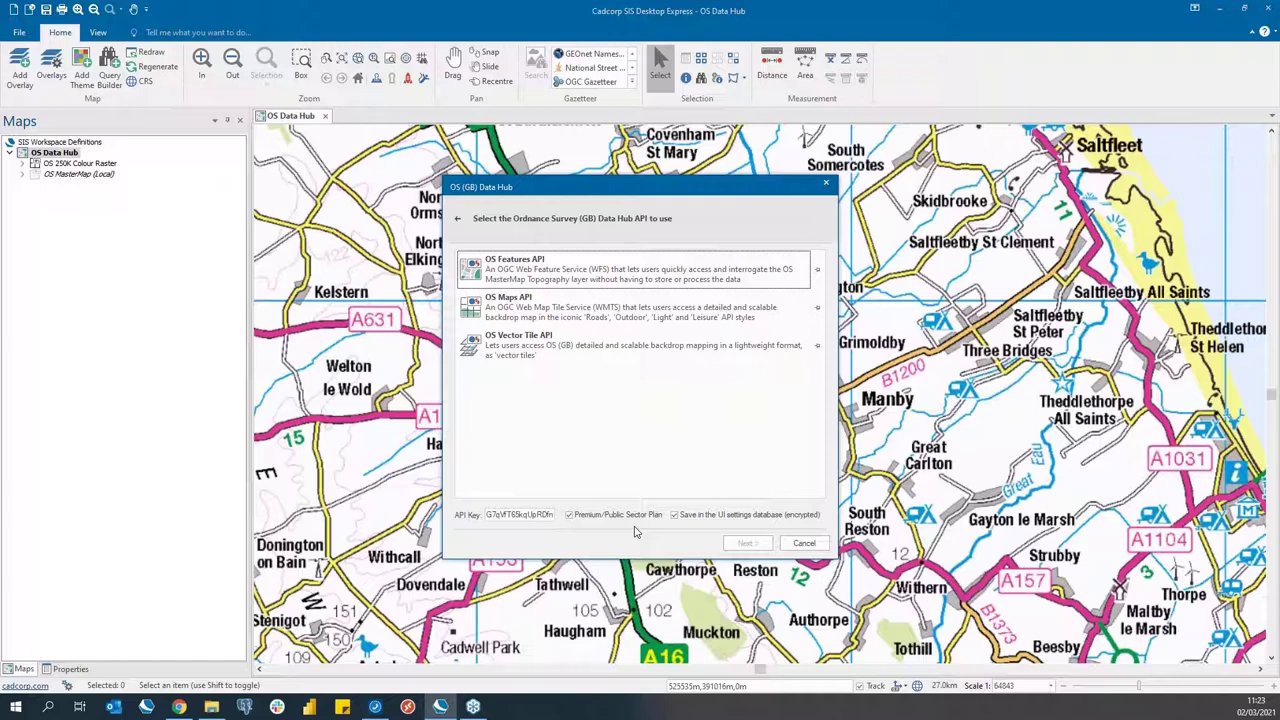
{"action": "double_click", "coordinate": [598, 308]}
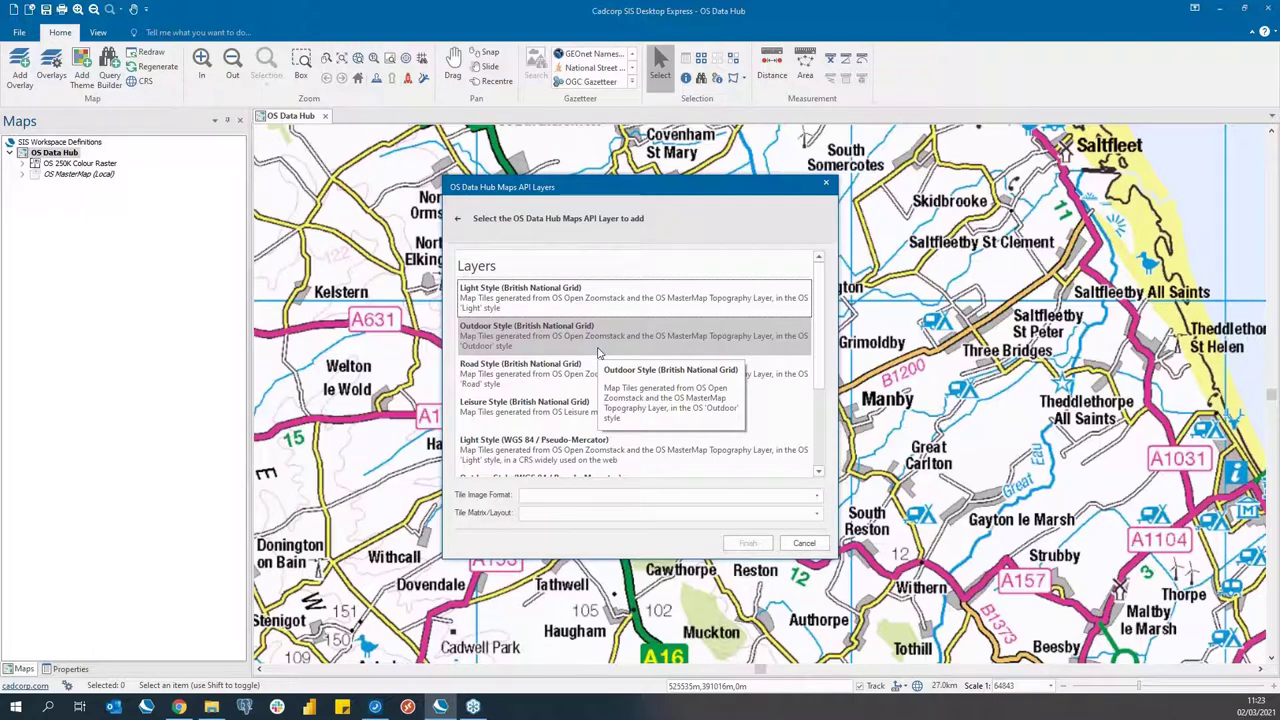
{"action": "left_click", "coordinate": [546, 340]}
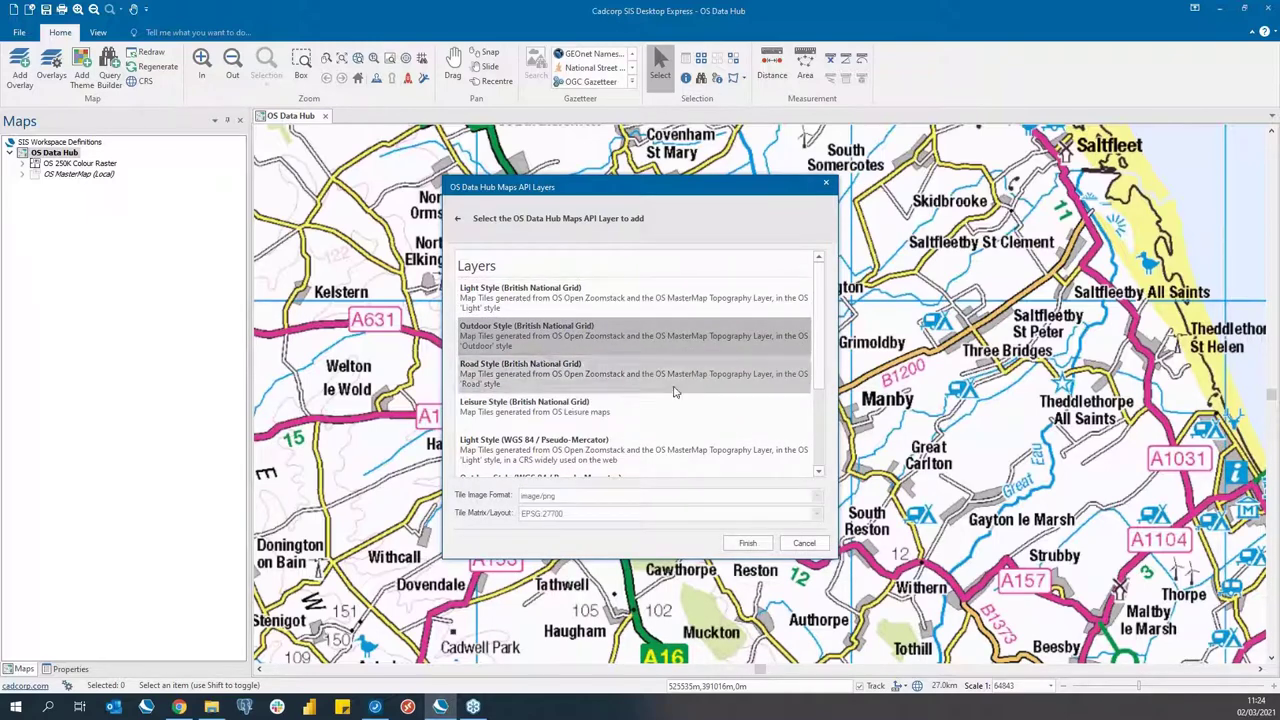
{"action": "left_click", "coordinate": [747, 543]}
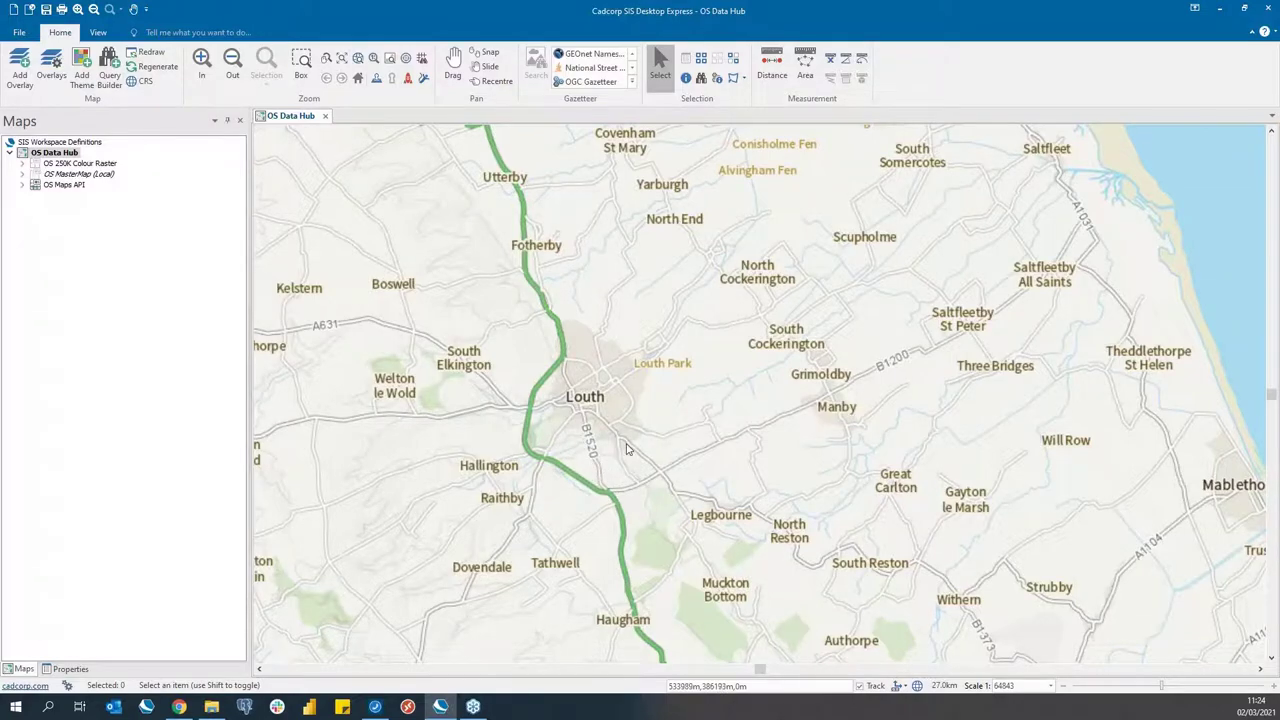
- Zoom in near Legbourne Road, then back out to show Louth at about 1:16210
{"action": "scroll", "coordinate": [630, 452], "scroll_direction": "up", "scroll_amount": 5}
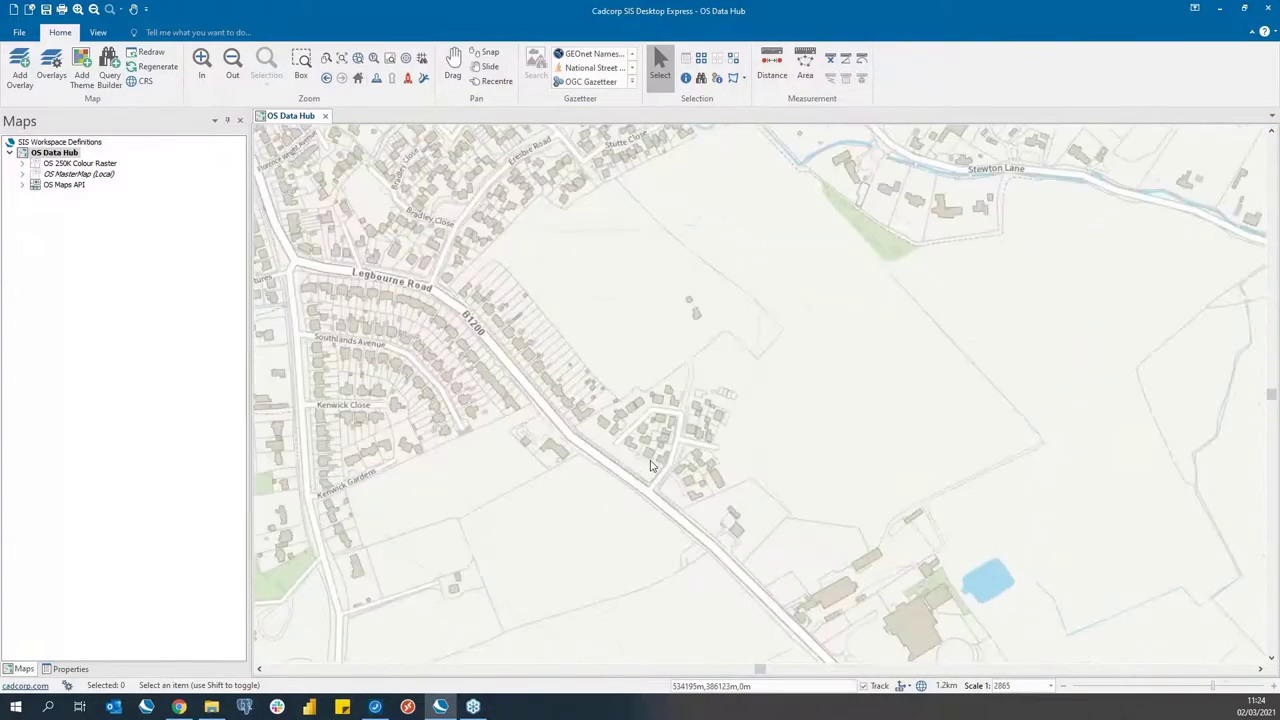
{"action": "scroll", "coordinate": [650, 466], "scroll_direction": "up", "scroll_amount": 2}
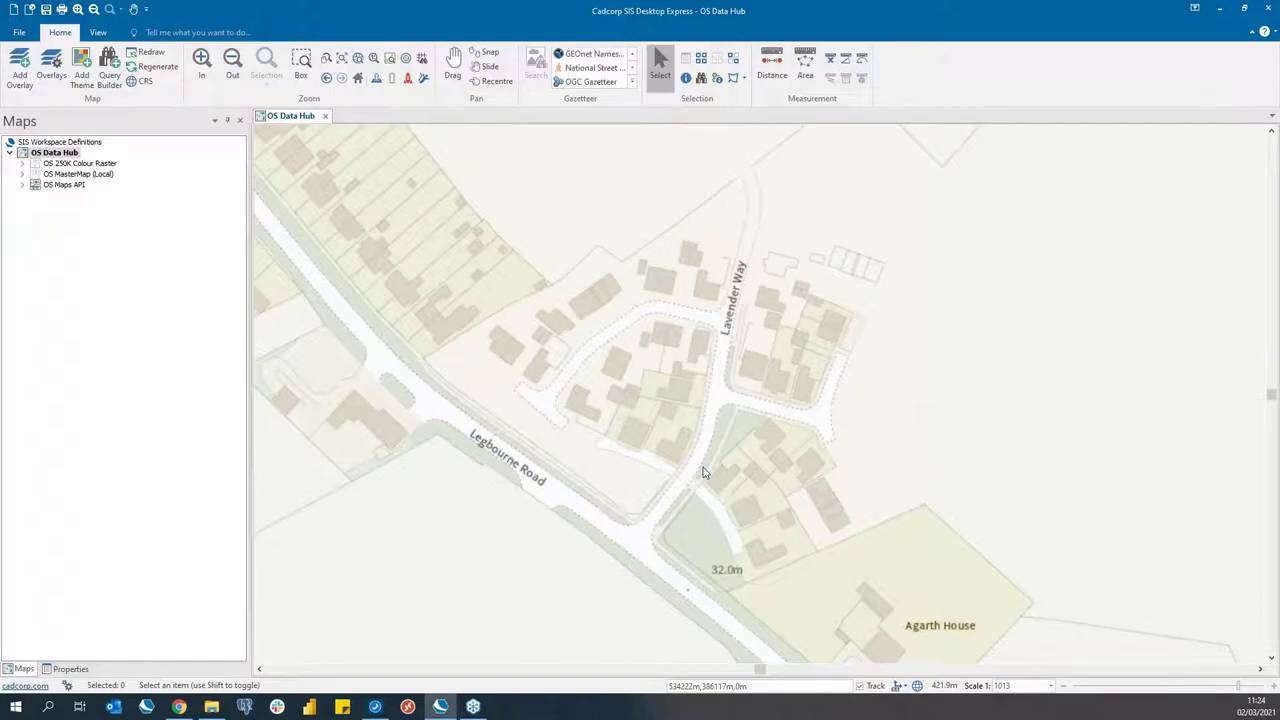
{"action": "scroll", "coordinate": [703, 470], "scroll_direction": "down", "scroll_amount": 3}
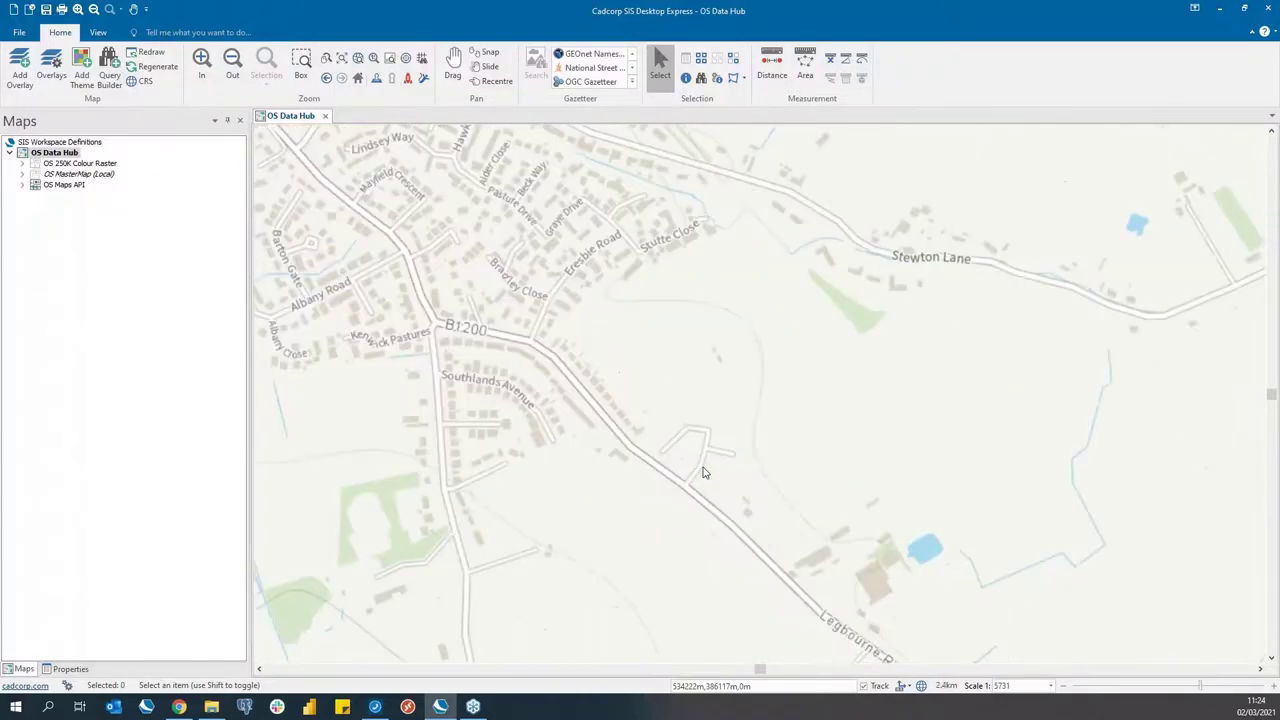
{"action": "scroll", "coordinate": [704, 468], "scroll_direction": "down", "scroll_amount": 1}
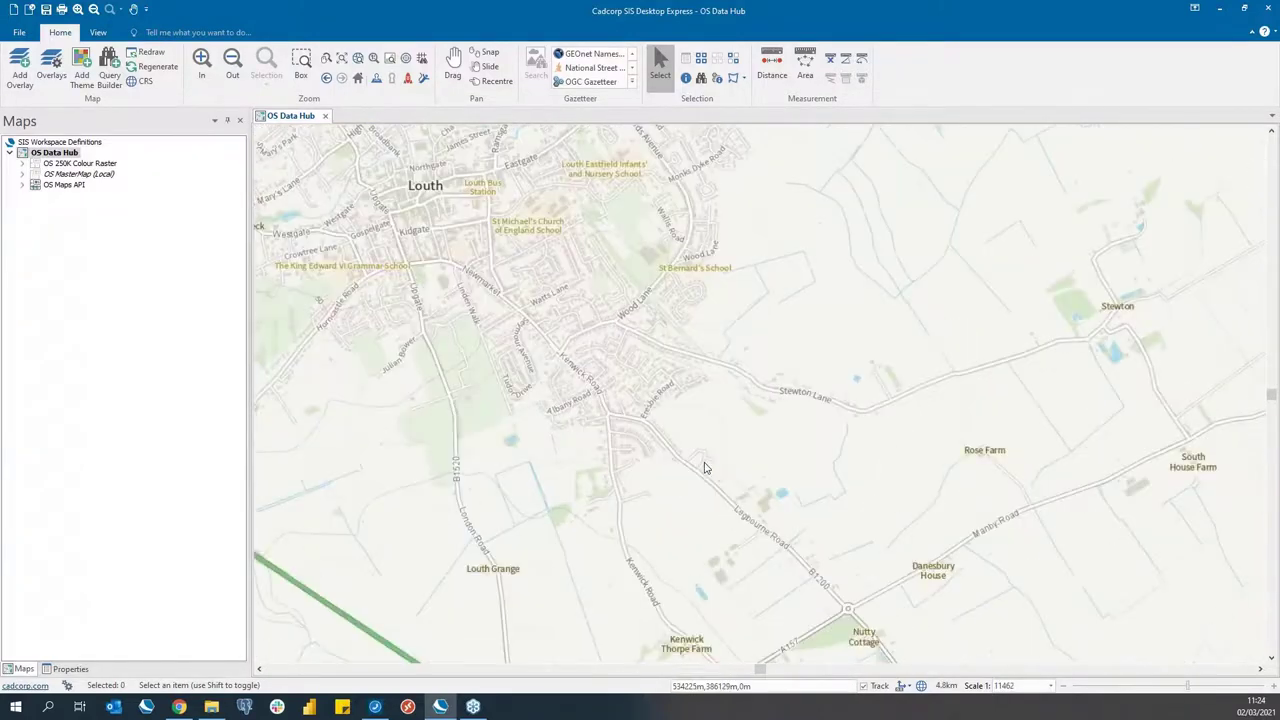
{"action": "scroll", "coordinate": [704, 468], "scroll_direction": "down", "scroll_amount": 1}
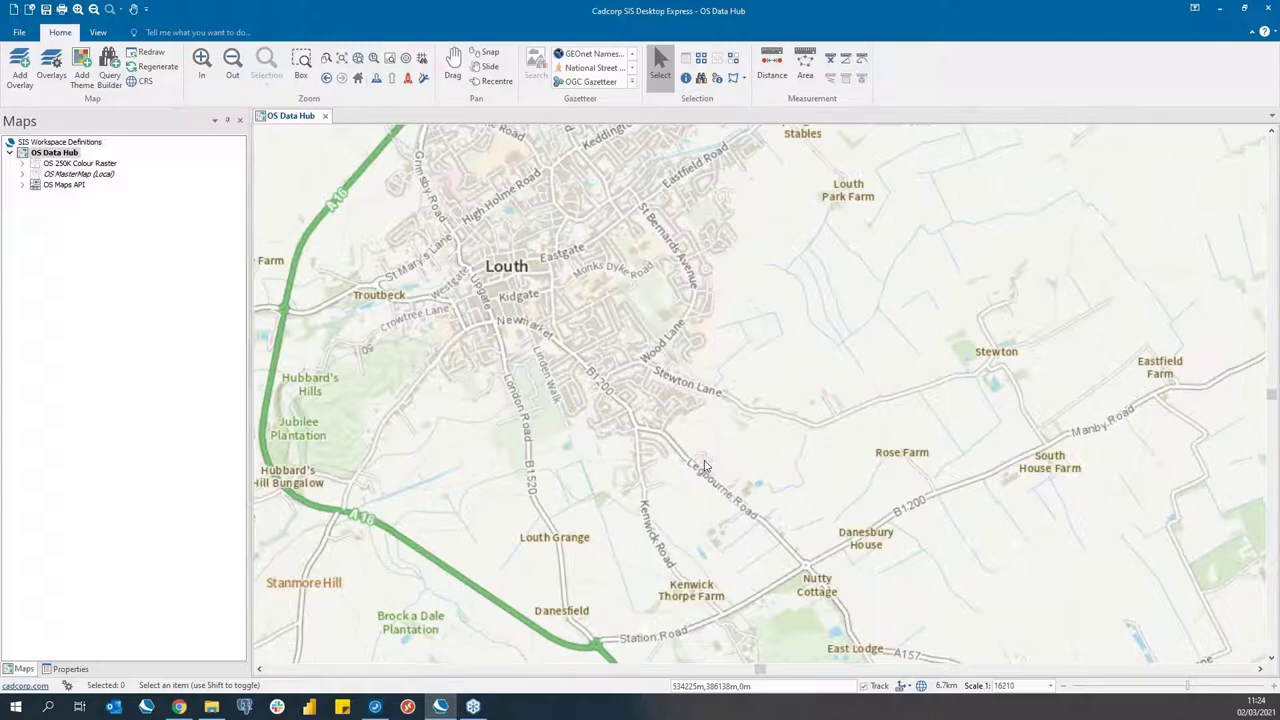
- Add the OS Vector Tile API Boundaries (British National Grid) tileset from OS (GB) Data Hub
{"action": "left_click", "coordinate": [27, 80]}
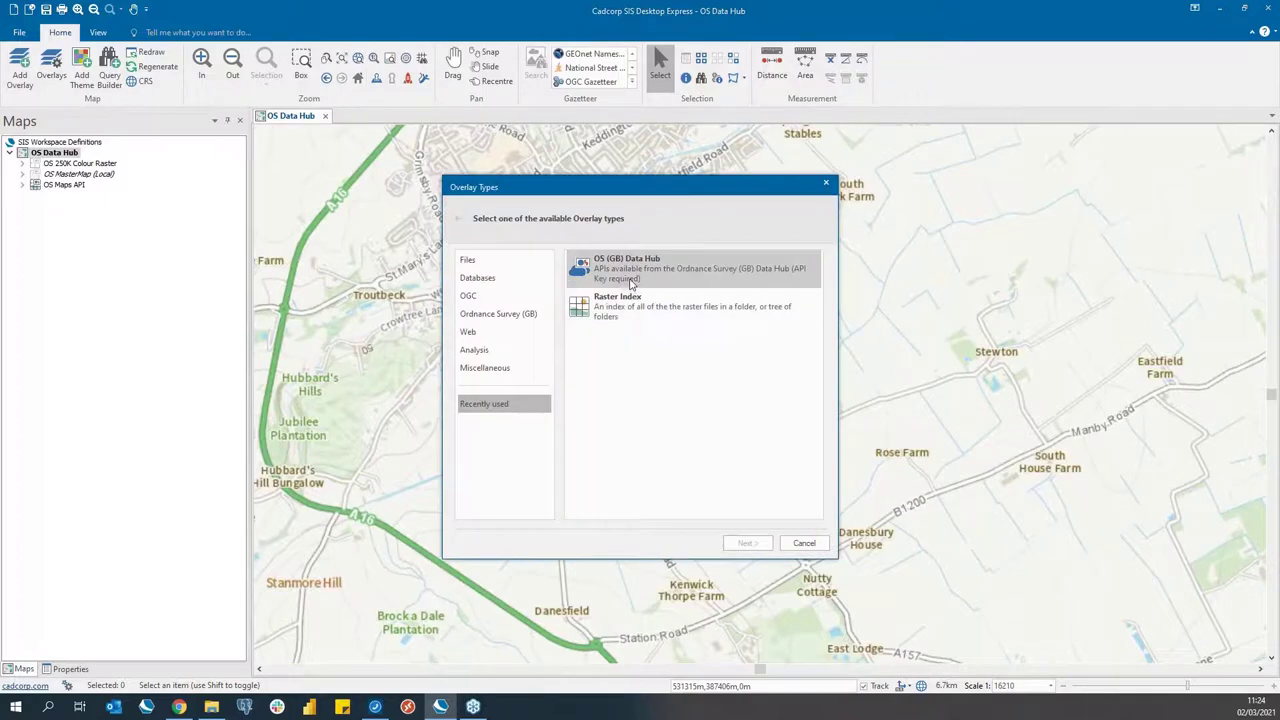
{"action": "double_click", "coordinate": [630, 283]}
{"action": "left_click", "coordinate": [576, 346]}
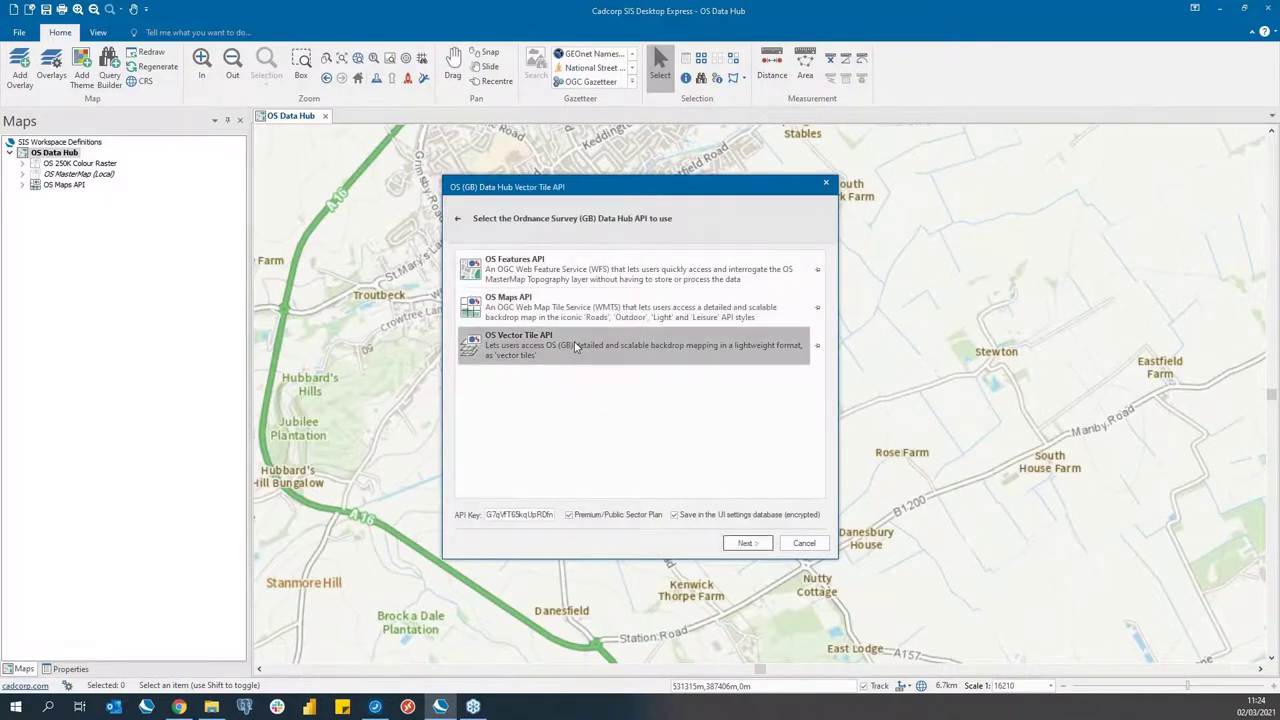
{"action": "double_click", "coordinate": [576, 346]}
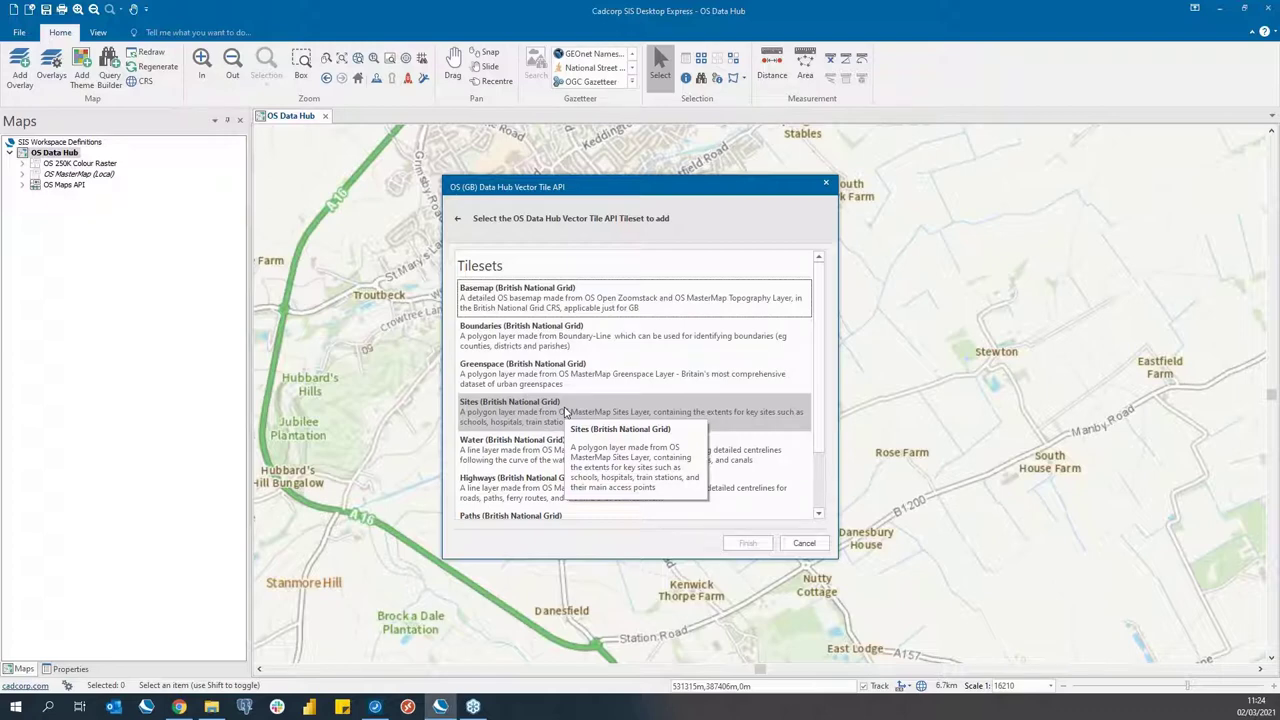
{"action": "left_click", "coordinate": [563, 347]}
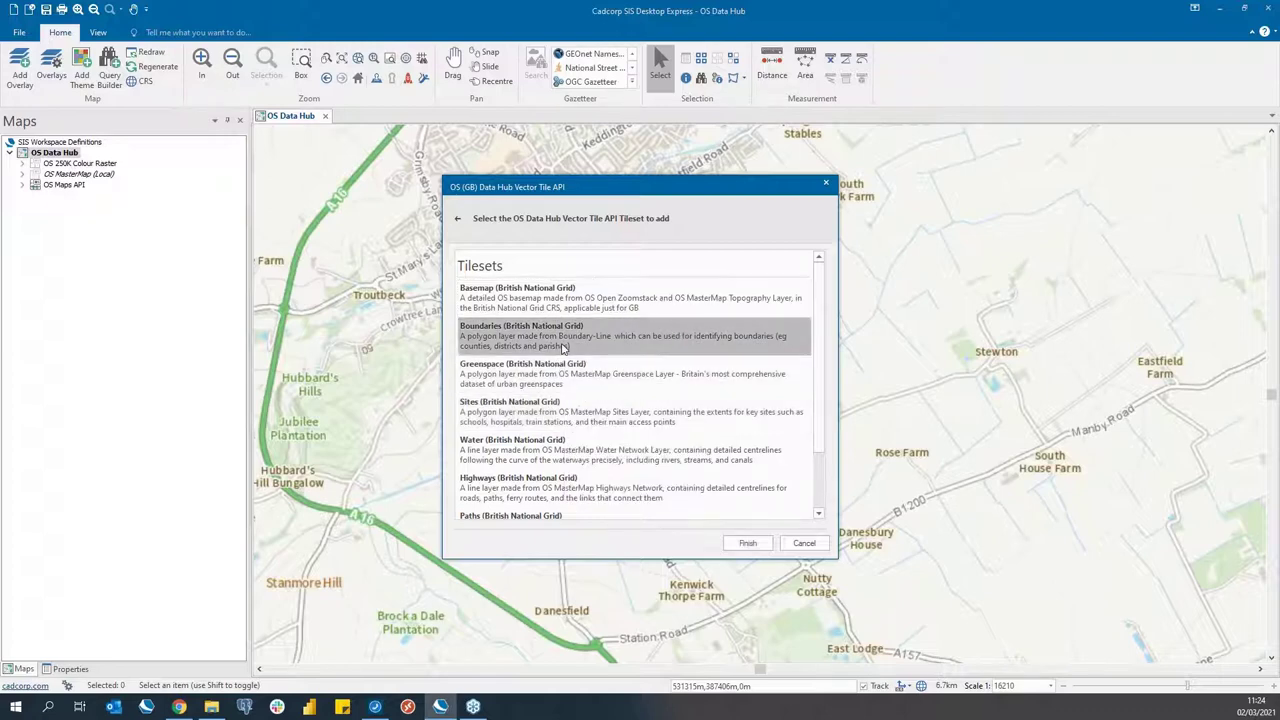
{"action": "left_click", "coordinate": [748, 542]}
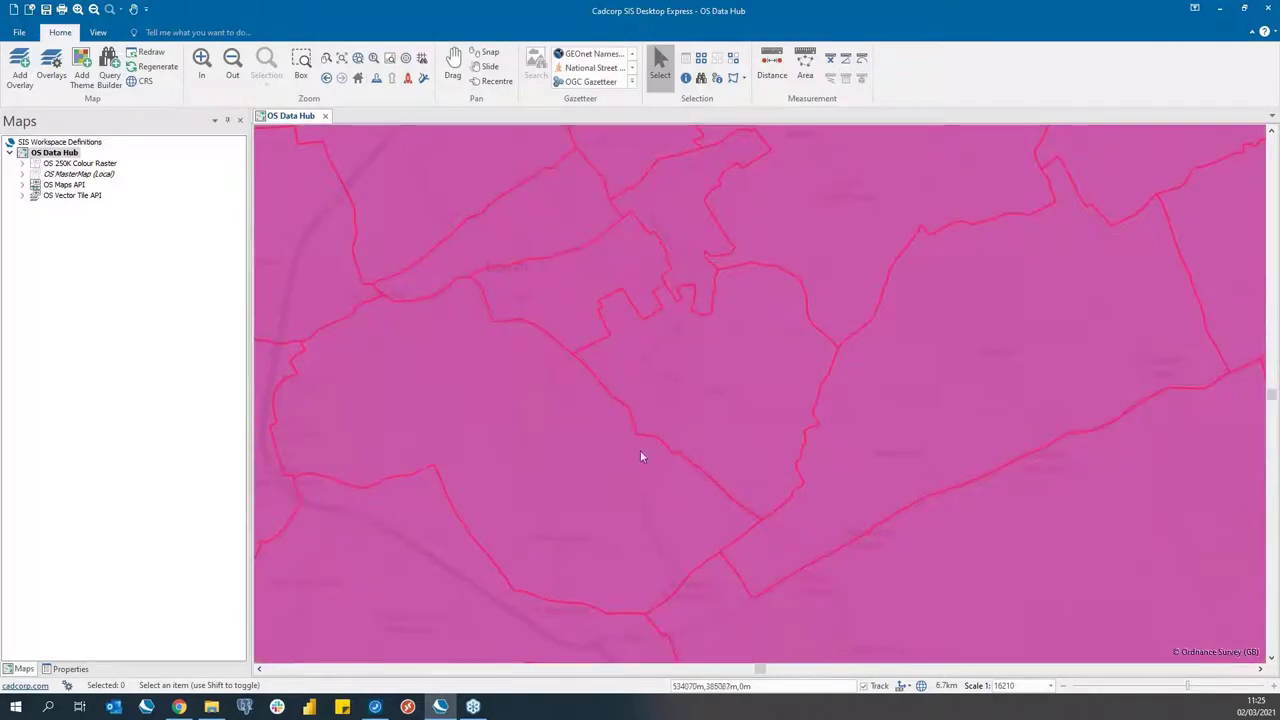
{"action": "left_click", "coordinate": [51, 66]}
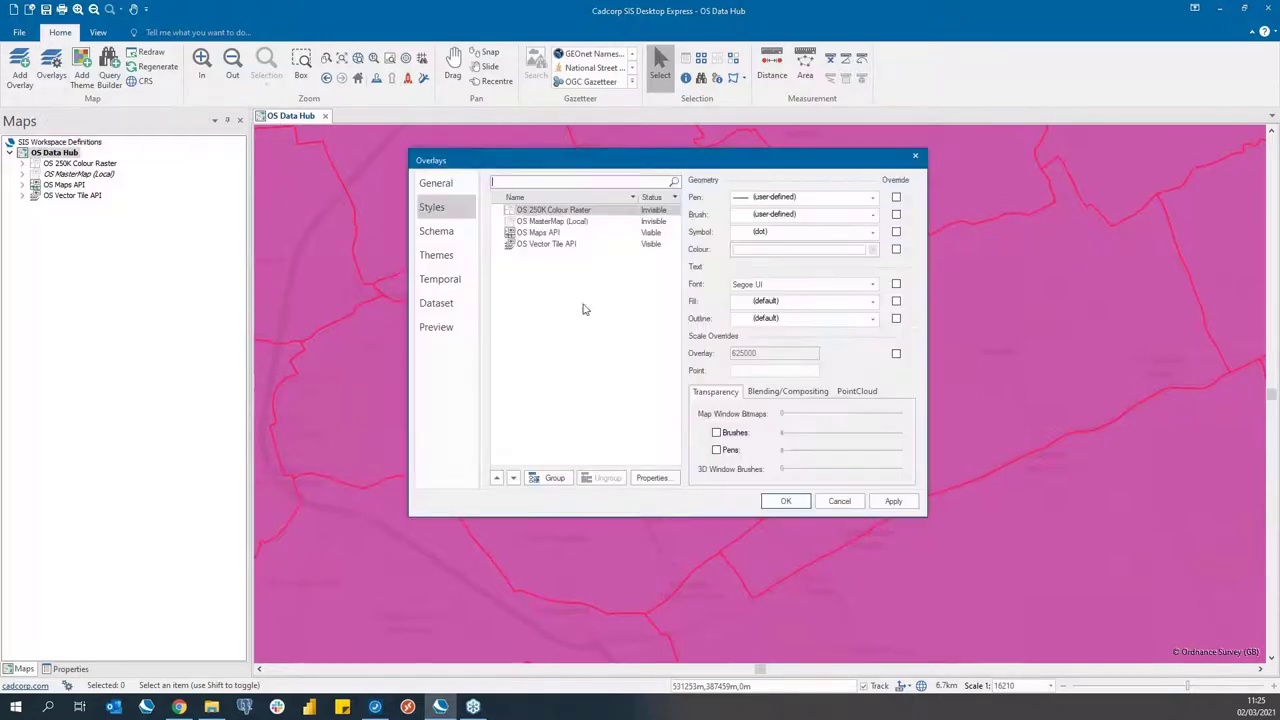
{"action": "left_click", "coordinate": [550, 249]}
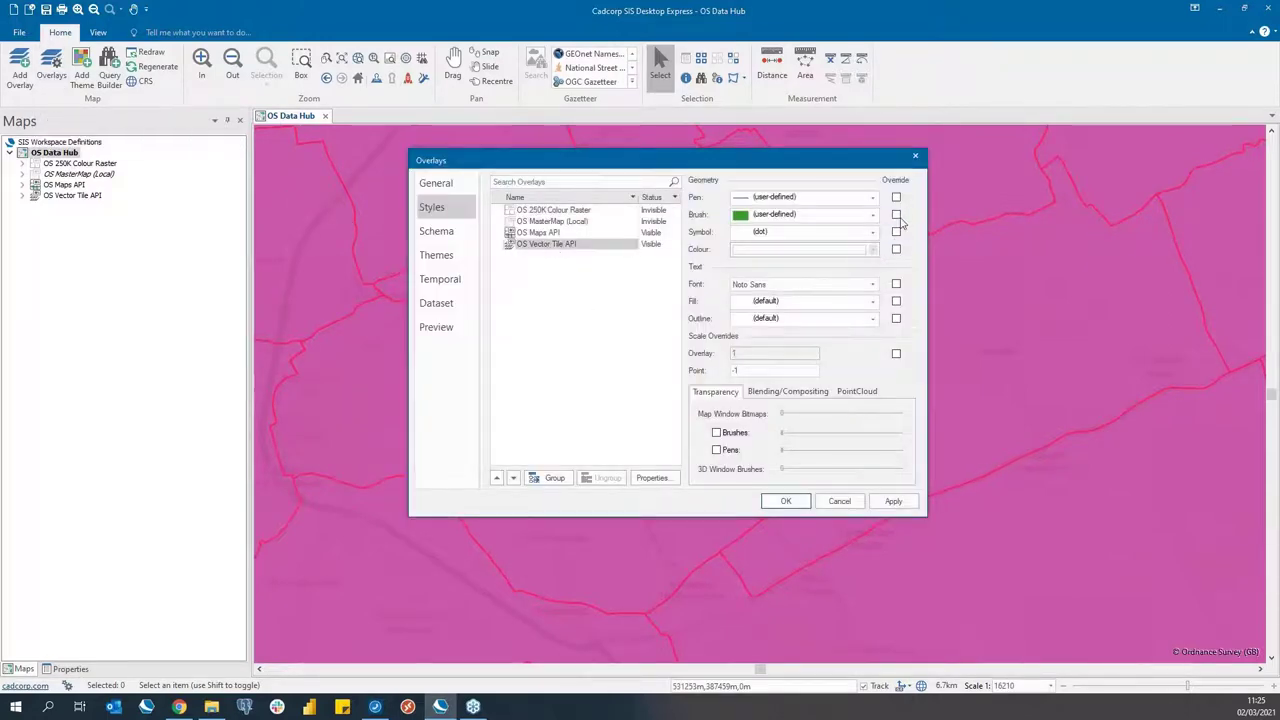
{"action": "left_click", "coordinate": [896, 216]}
{"action": "left_click", "coordinate": [871, 215]}
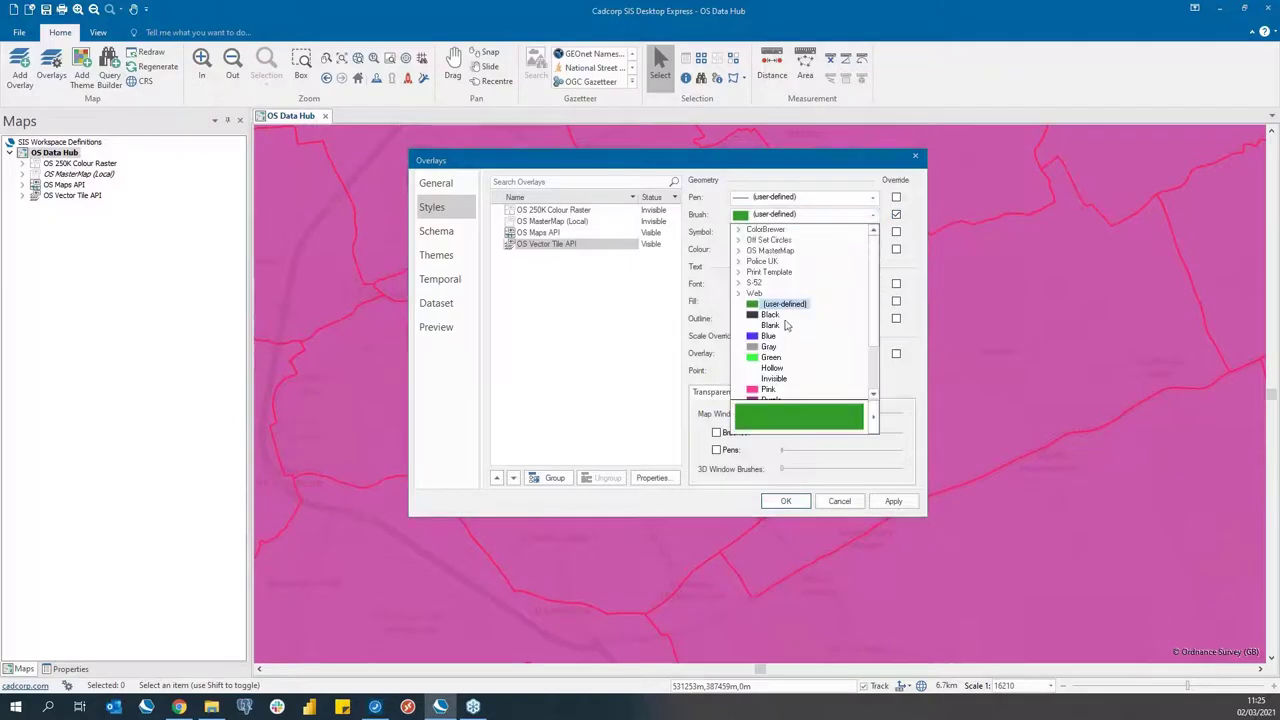
{"action": "left_click", "coordinate": [772, 326]}
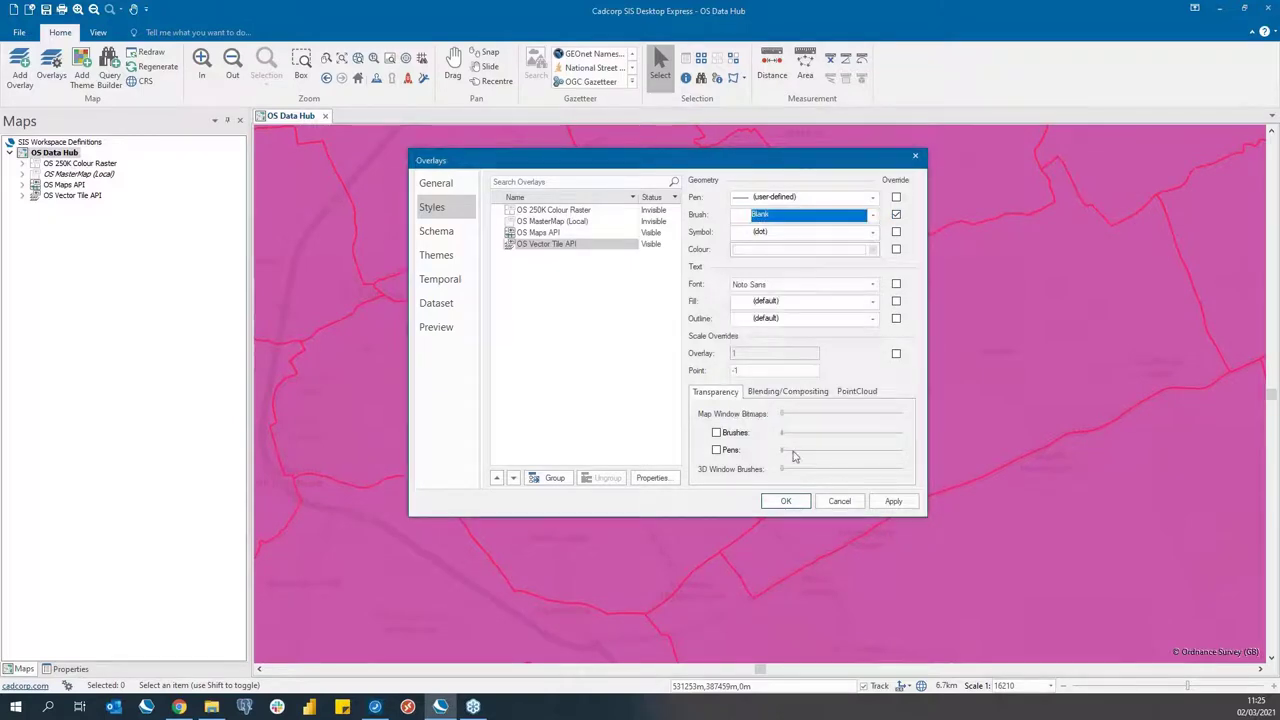
{"action": "left_click", "coordinate": [786, 501]}
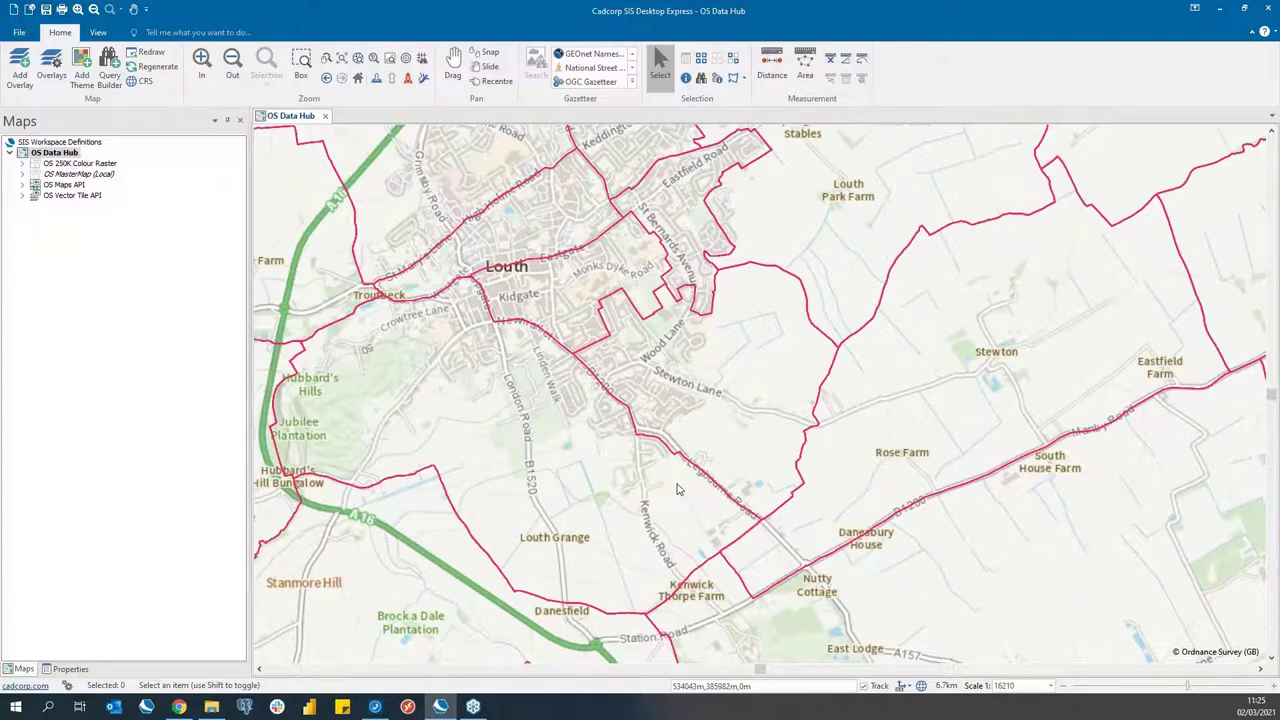
- Set the OS Vector Tile API layer's Status to Invisible and zoom in to Lavender Way
{"action": "left_click", "coordinate": [98, 197]}
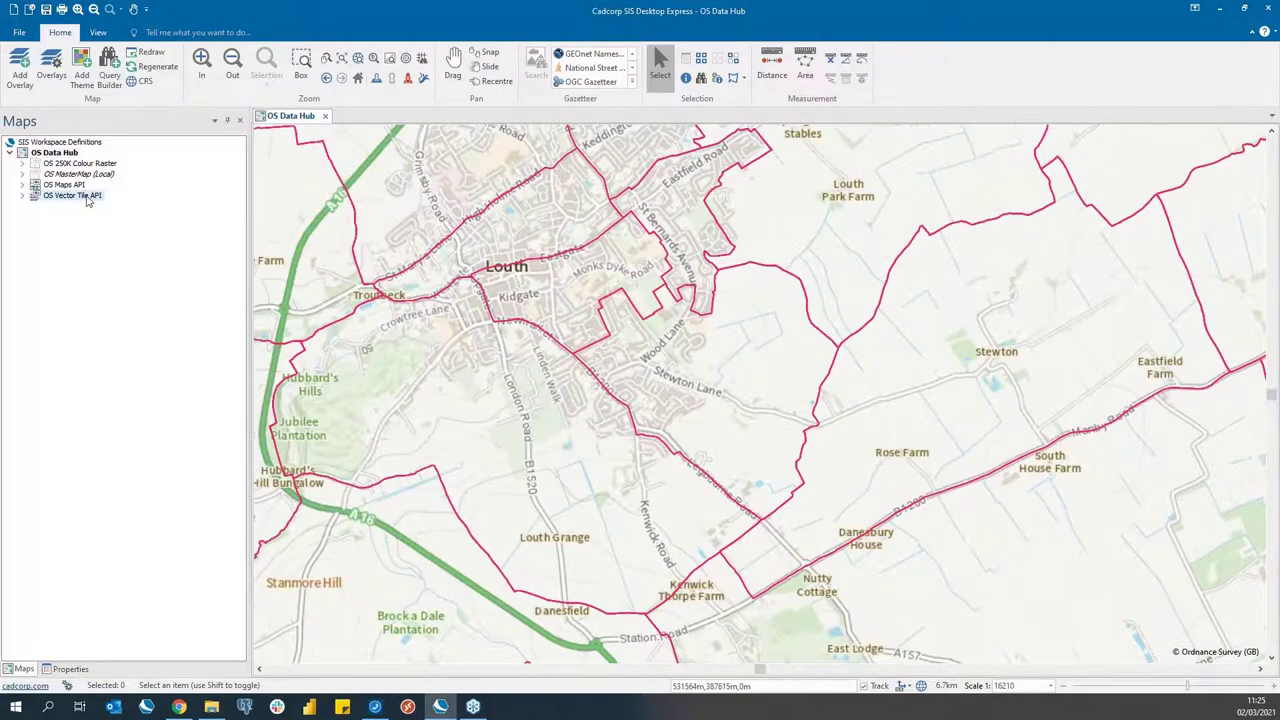
{"action": "right_click", "coordinate": [86, 197]}
{"action": "mouse_move", "coordinate": [129, 289]}
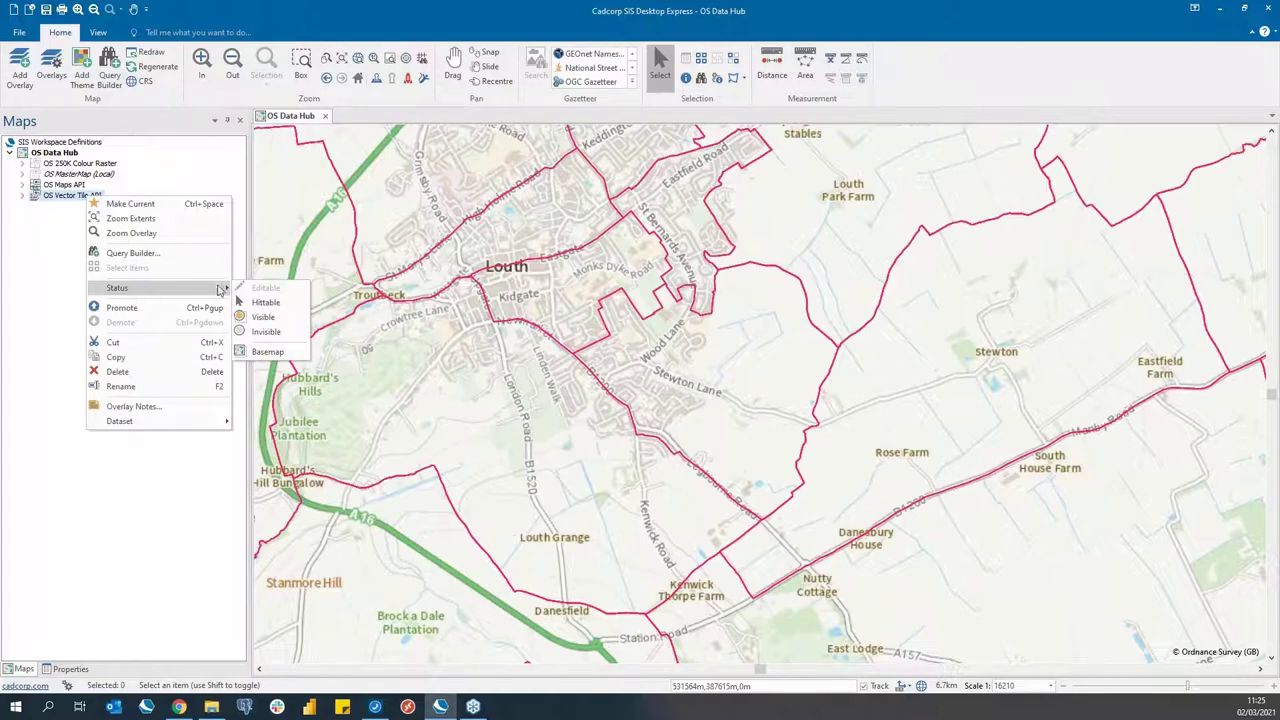
{"action": "left_click", "coordinate": [285, 332]}
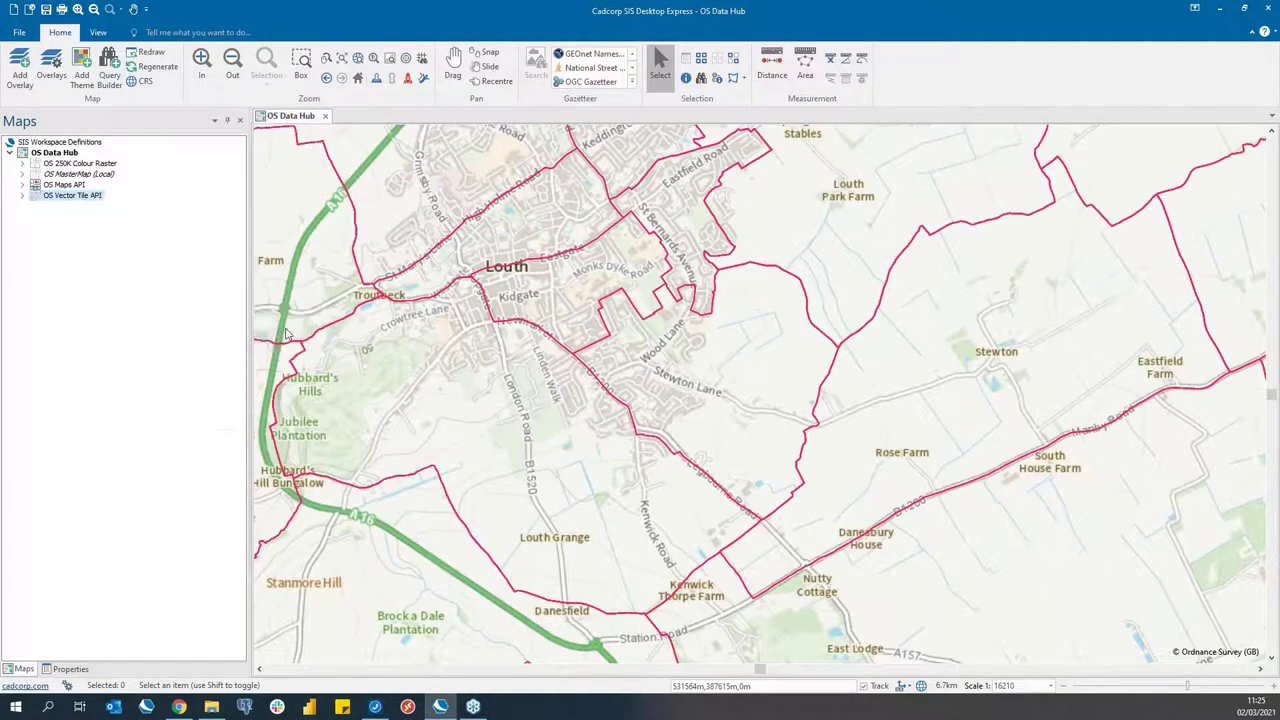
{"action": "scroll", "coordinate": [695, 468], "scroll_direction": "up", "scroll_amount": 1}
{"action": "scroll", "coordinate": [695, 468], "scroll_direction": "up", "scroll_amount": 8}
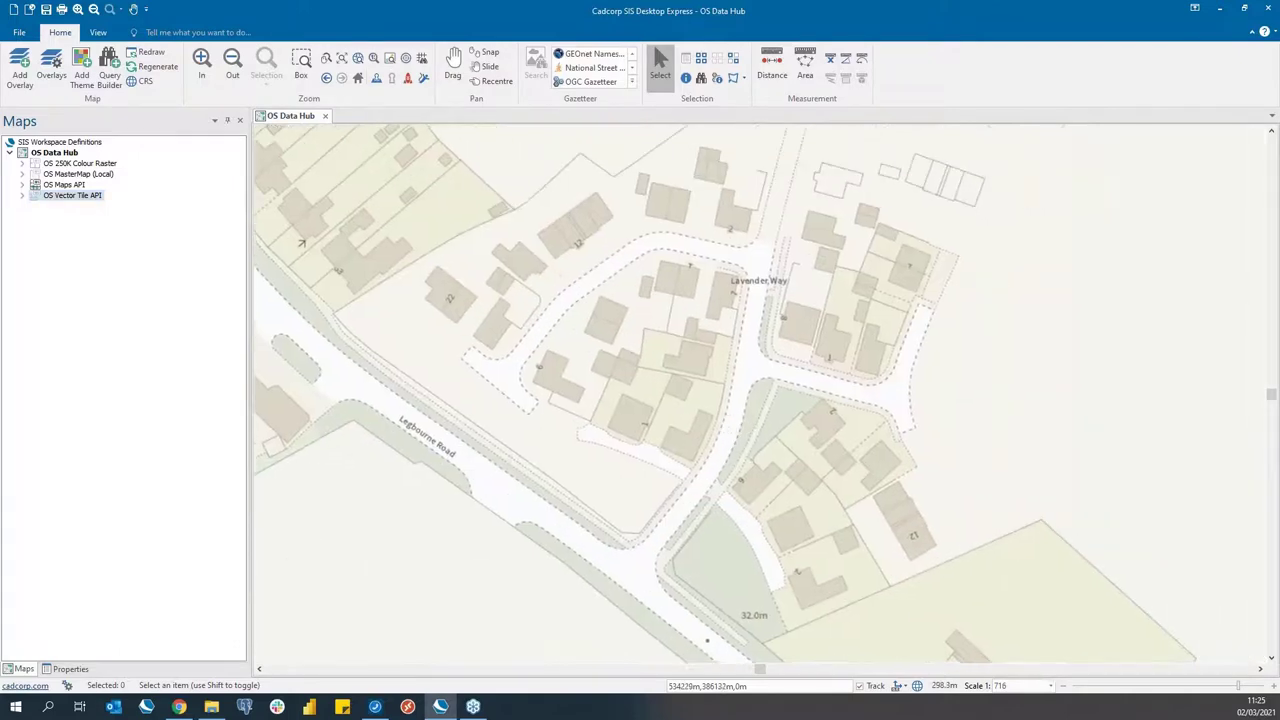
- Start an OS (GB) Data Hub OS Features API overlay and scroll through its Products list
{"action": "left_click", "coordinate": [20, 66]}
{"action": "double_click", "coordinate": [627, 280]}
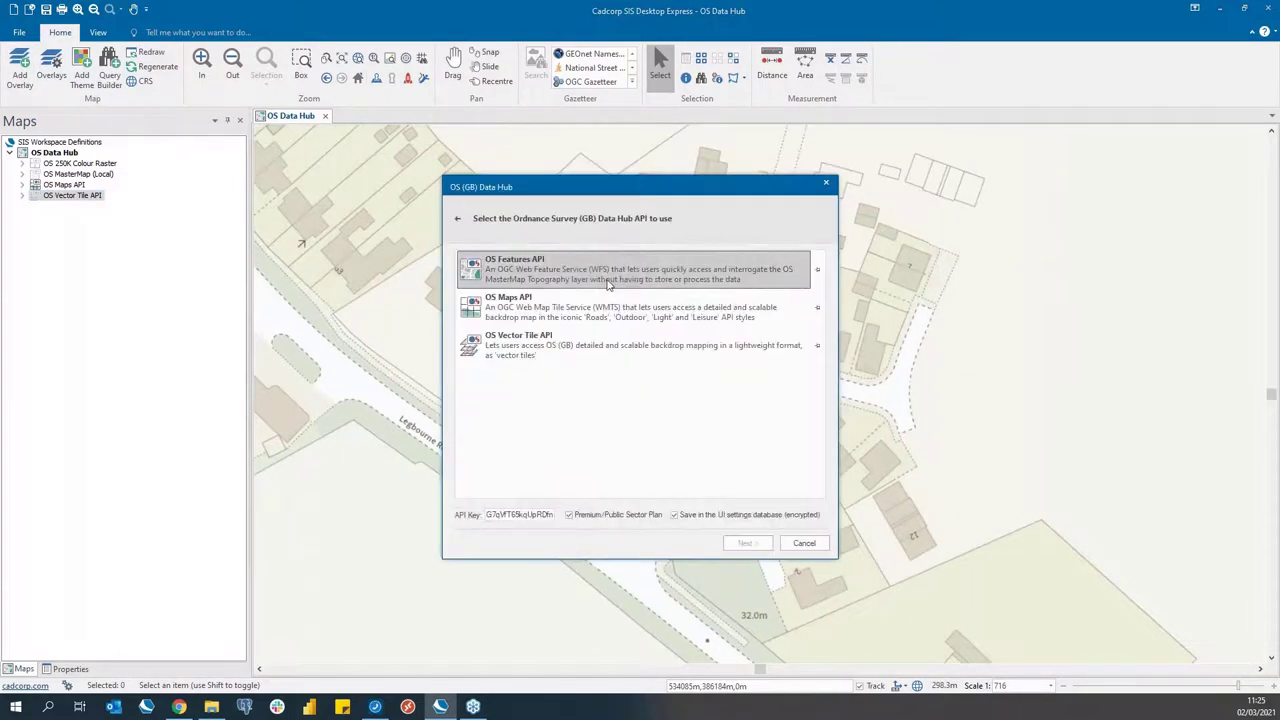
{"action": "double_click", "coordinate": [575, 285]}
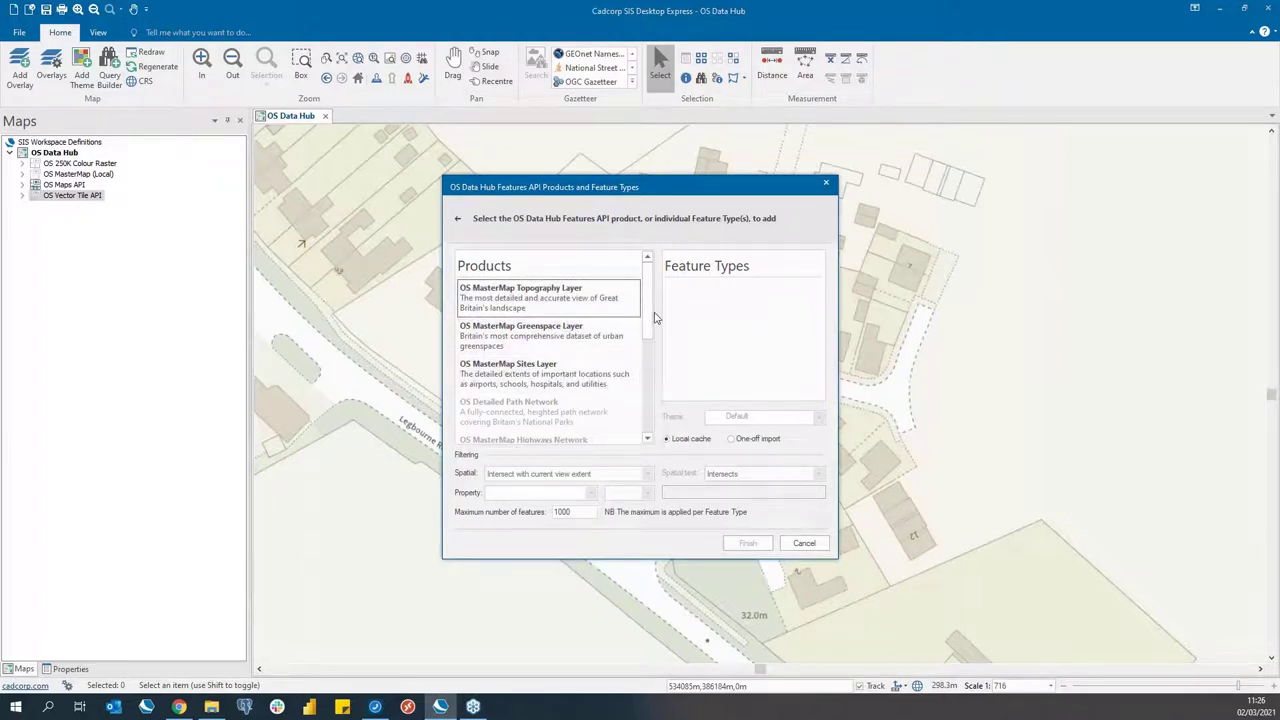
{"action": "scroll", "coordinate": [651, 330], "scroll_direction": "down", "scroll_amount": 2}
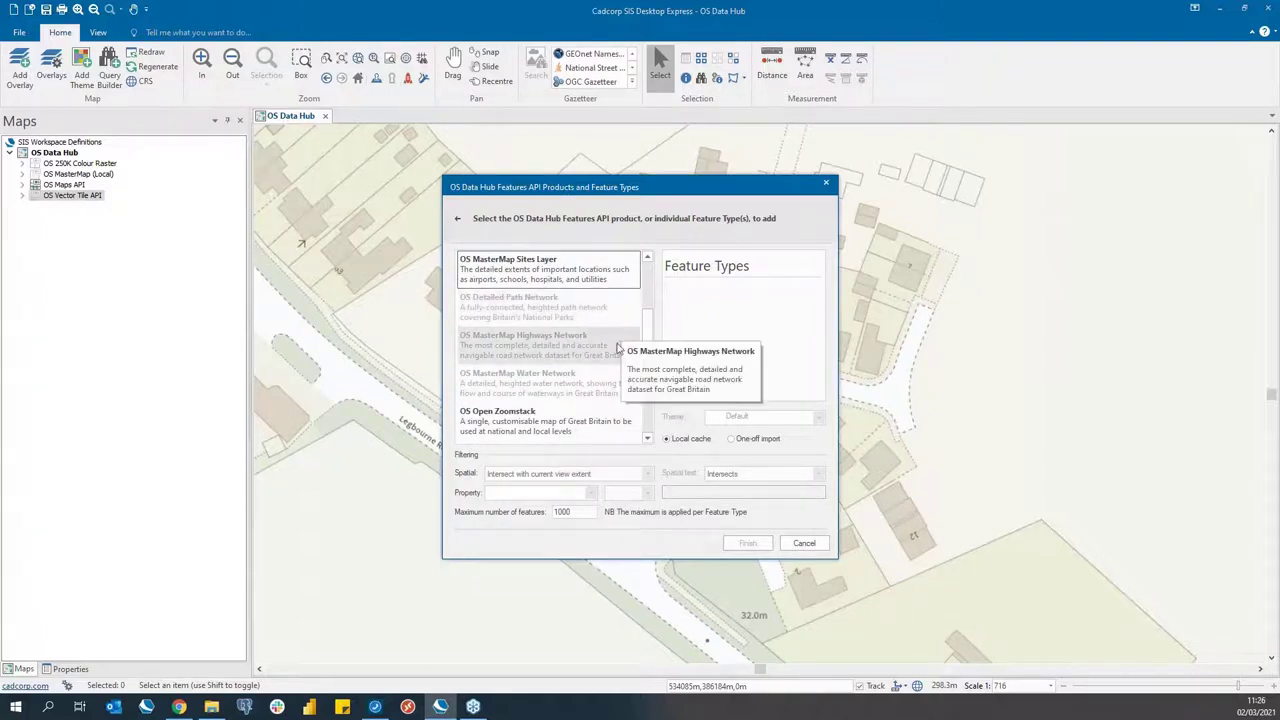
{"action": "scroll", "coordinate": [648, 366], "scroll_direction": "down", "scroll_amount": 3}
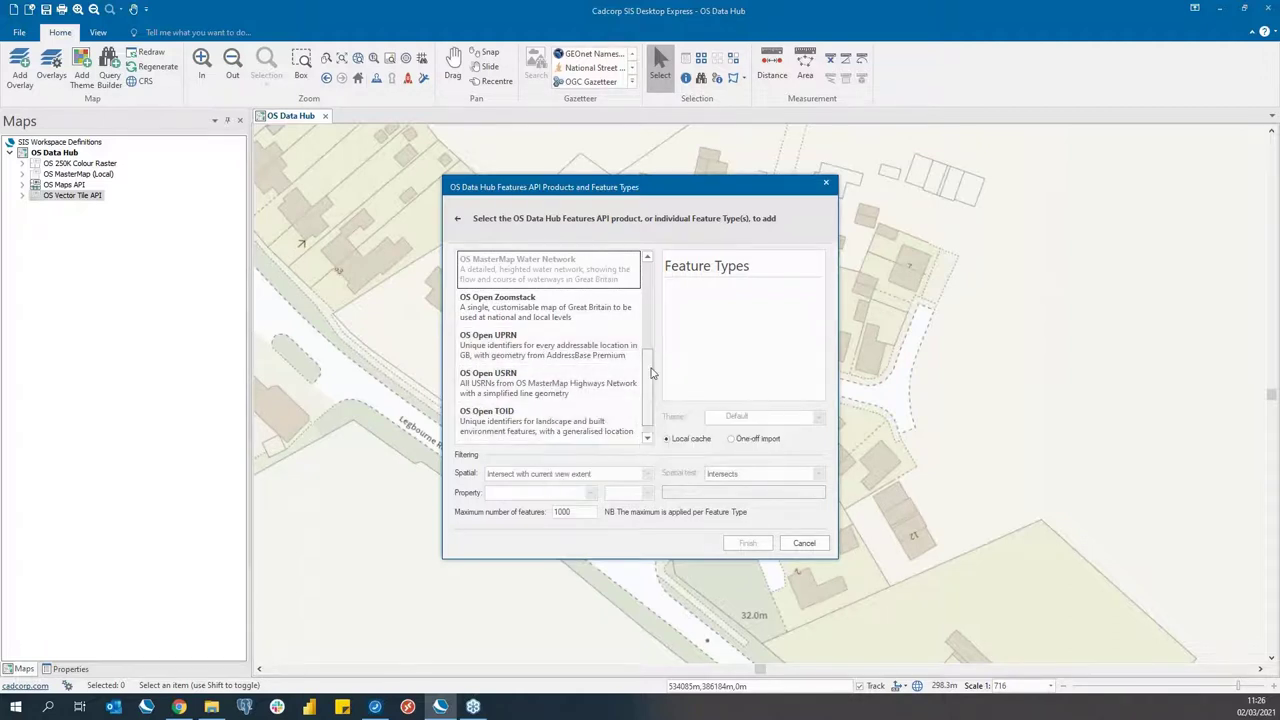
{"action": "left_click_drag", "start_coordinate": [647, 410], "coordinate": [656, 298]}
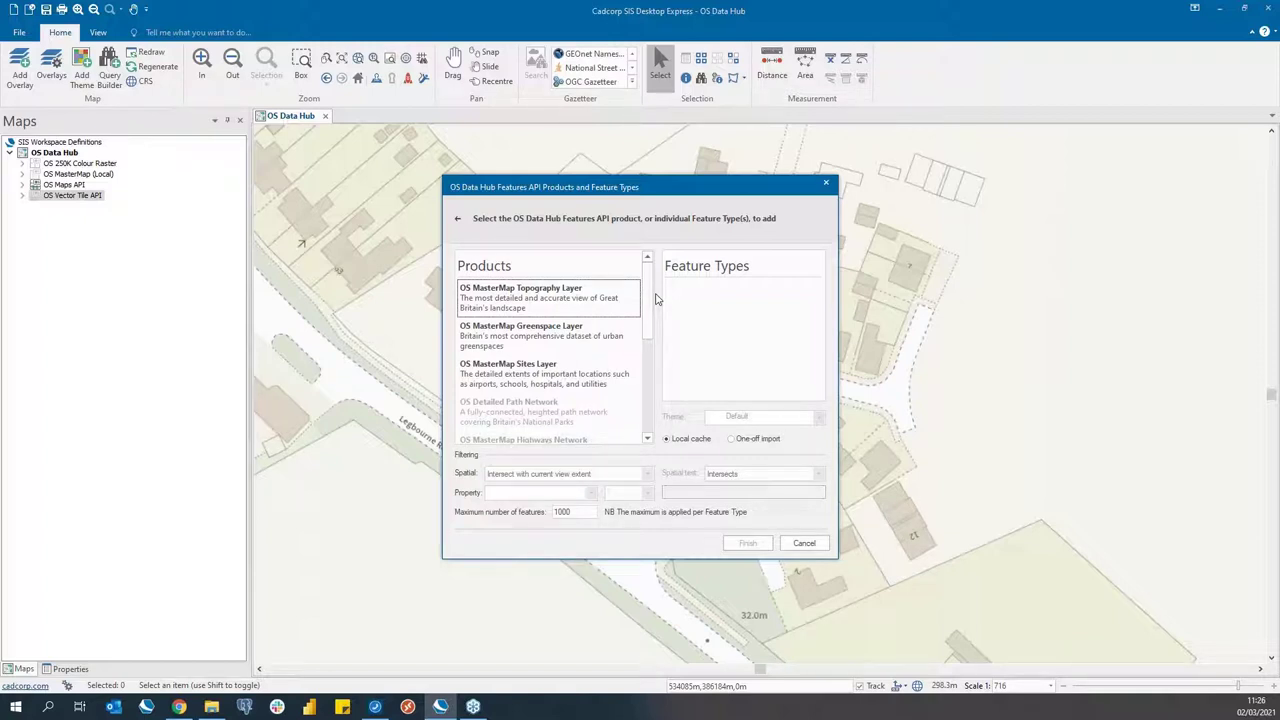
- Add the OS MasterMap Topography Layer using the Outdoor theme and a 1000-feature maximum
{"action": "left_click", "coordinate": [594, 313]}
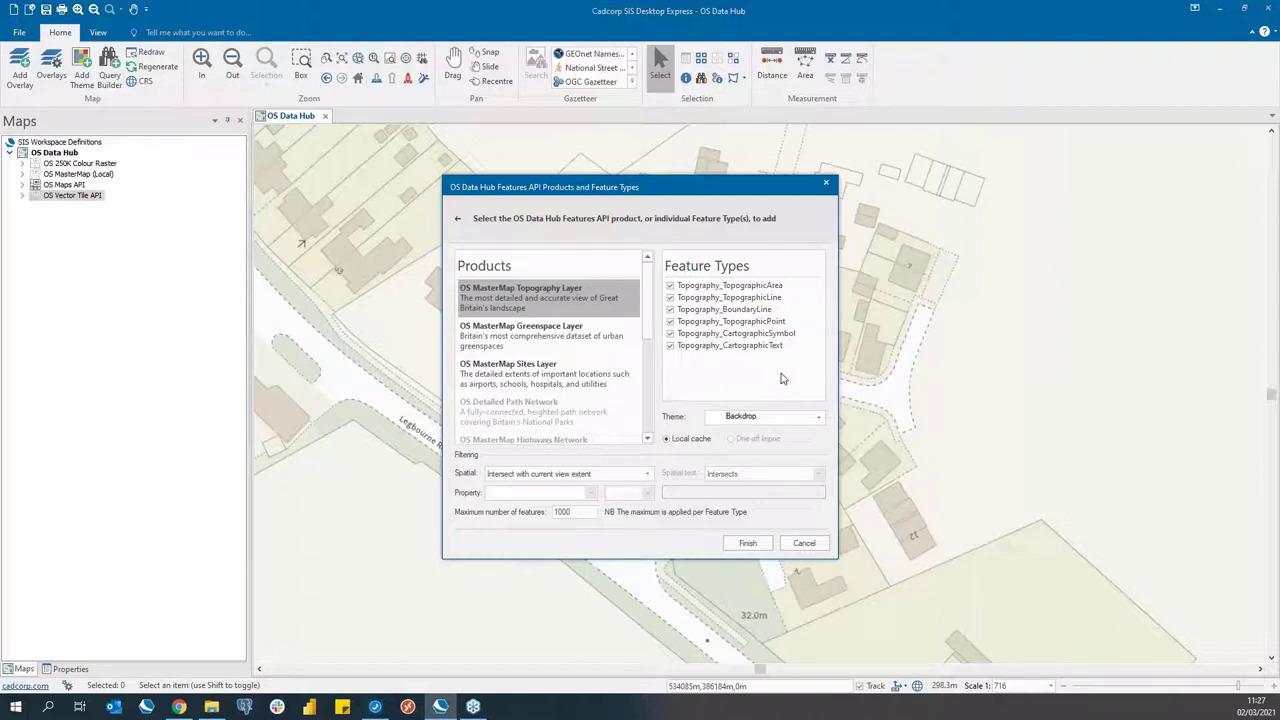
{"action": "left_click", "coordinate": [817, 418]}
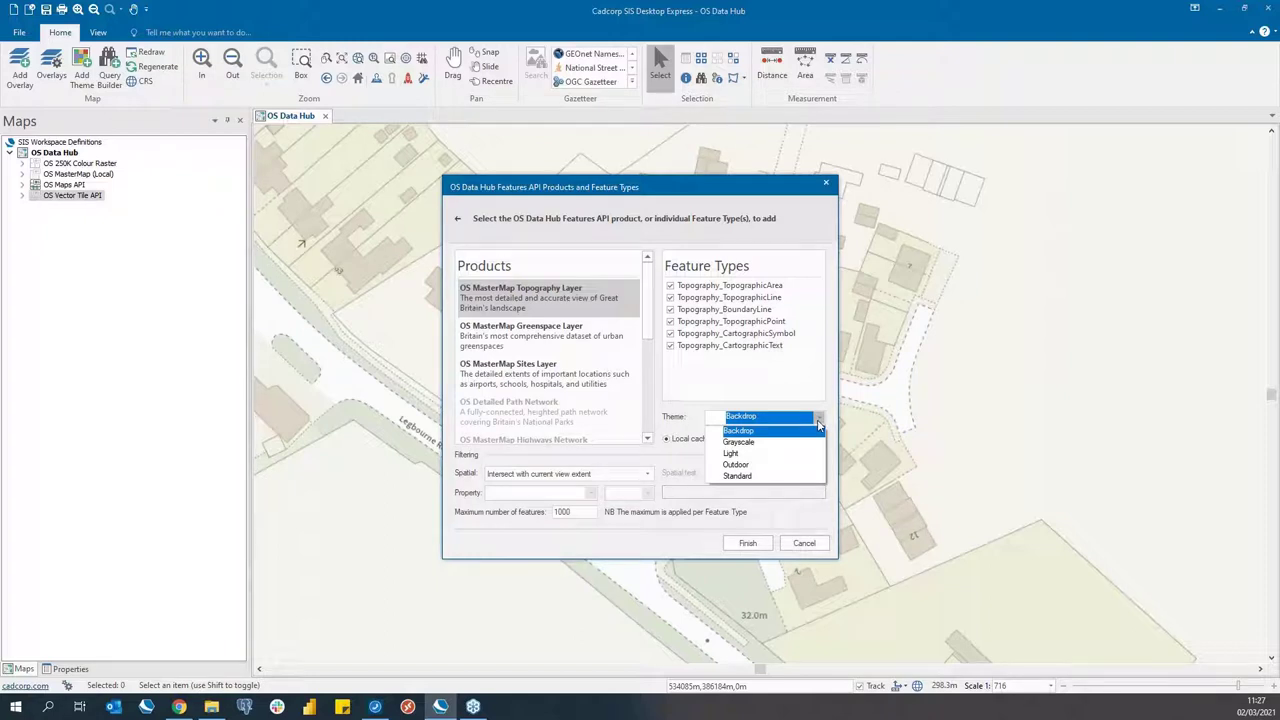
{"action": "left_click", "coordinate": [806, 465]}
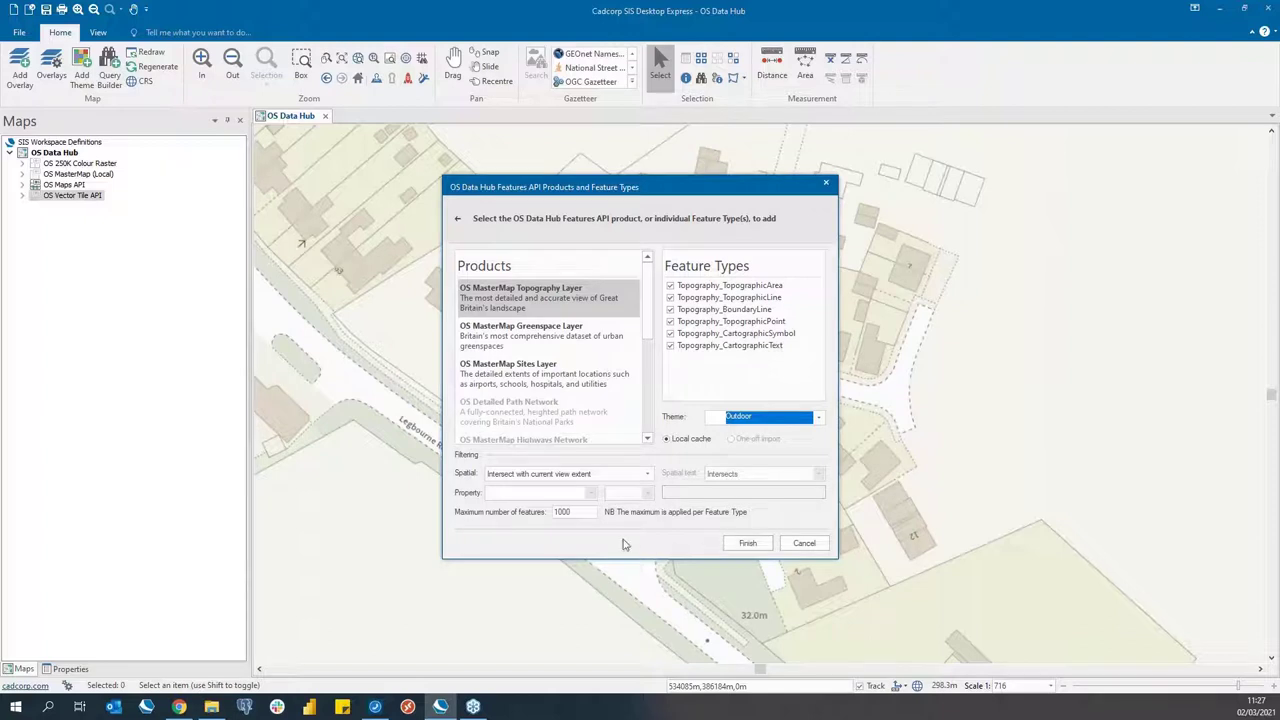
{"action": "left_click", "coordinate": [588, 512]}
{"action": "left_click_drag", "start_coordinate": [588, 512], "coordinate": [541, 512]}
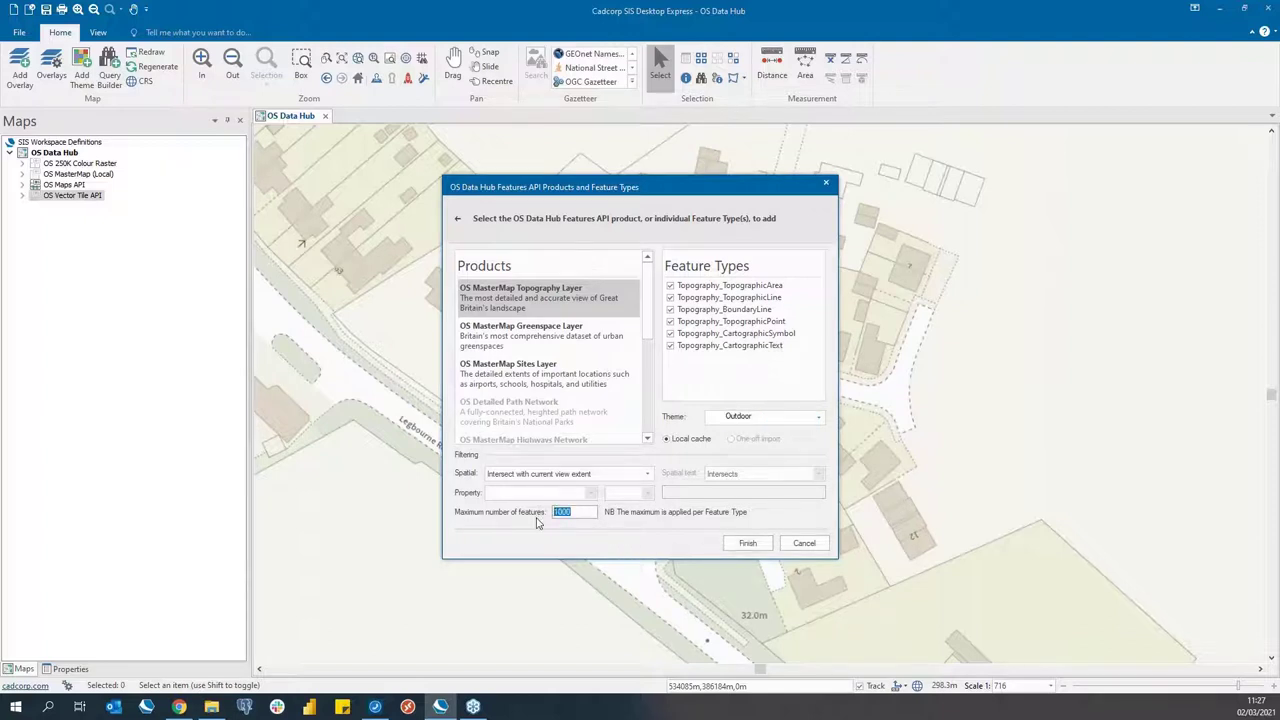
{"action": "left_click", "coordinate": [749, 542]}
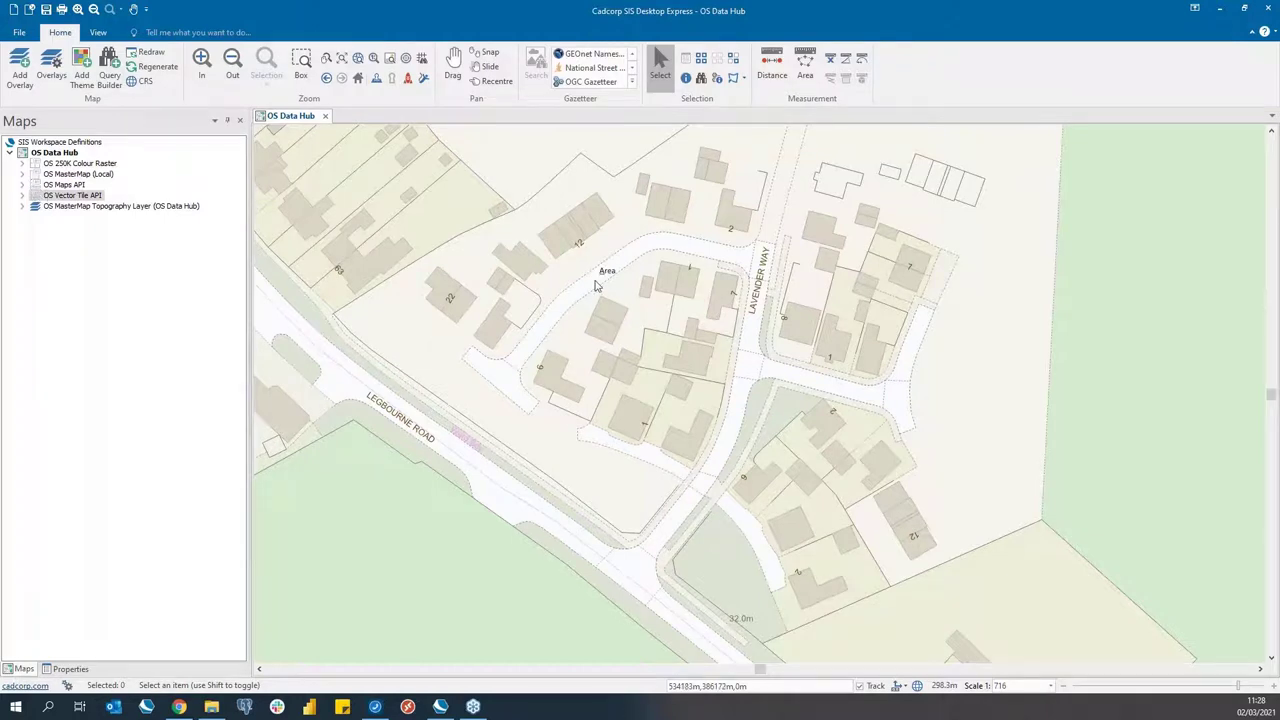
- Query a building's TopographicArea details with the Info tool, then zoom out and back in
{"action": "left_click", "coordinate": [685, 77]}
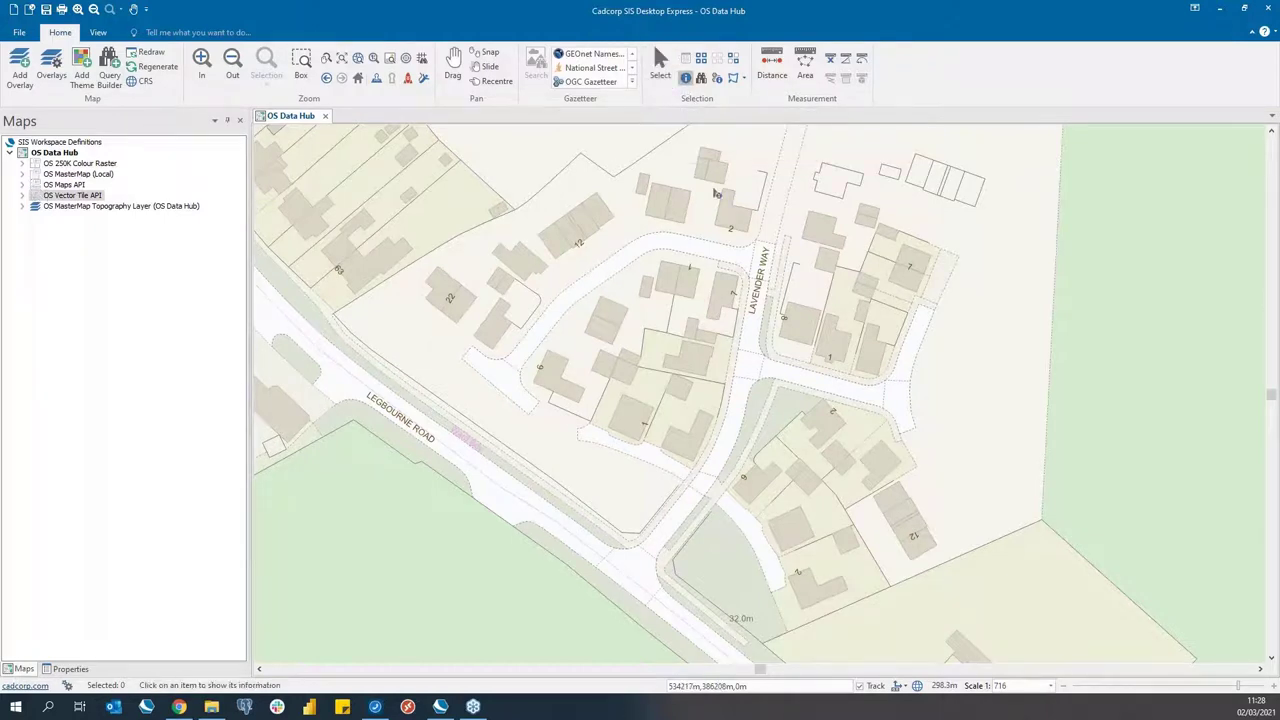
{"action": "left_click", "coordinate": [701, 443]}
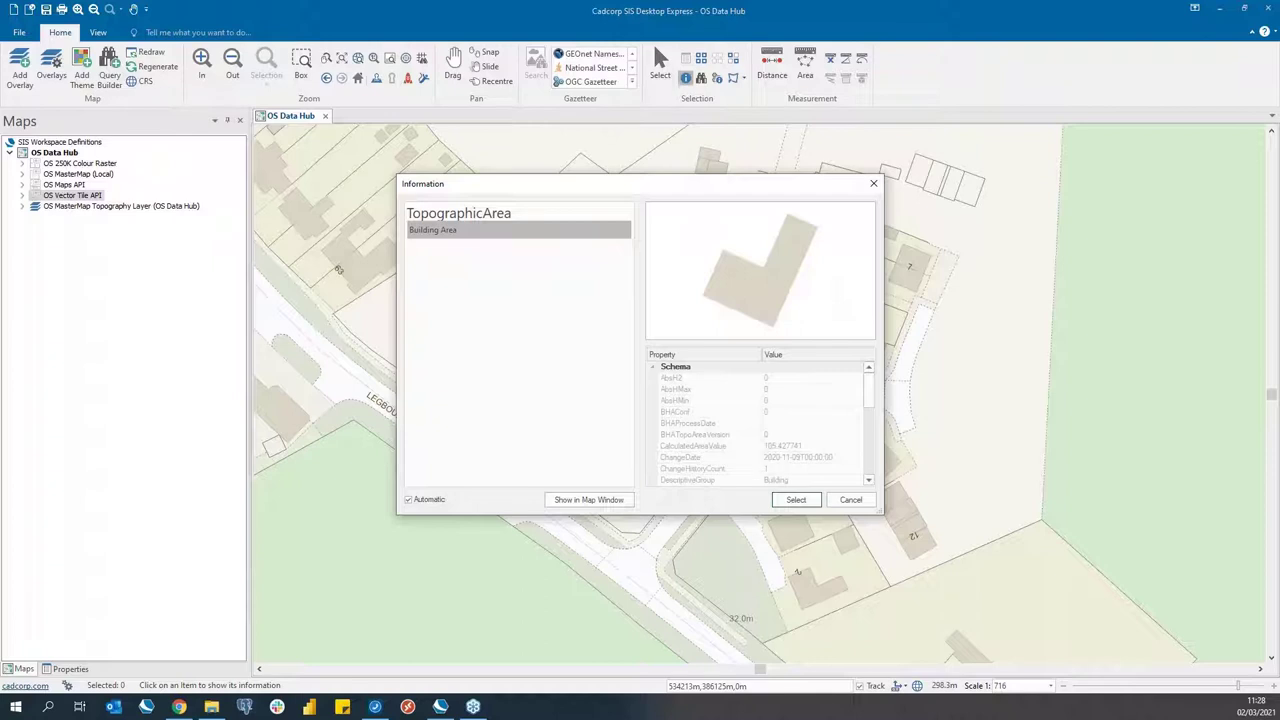
{"action": "left_click", "coordinate": [850, 499]}
{"action": "scroll", "coordinate": [714, 451], "scroll_direction": "down", "scroll_amount": 3}
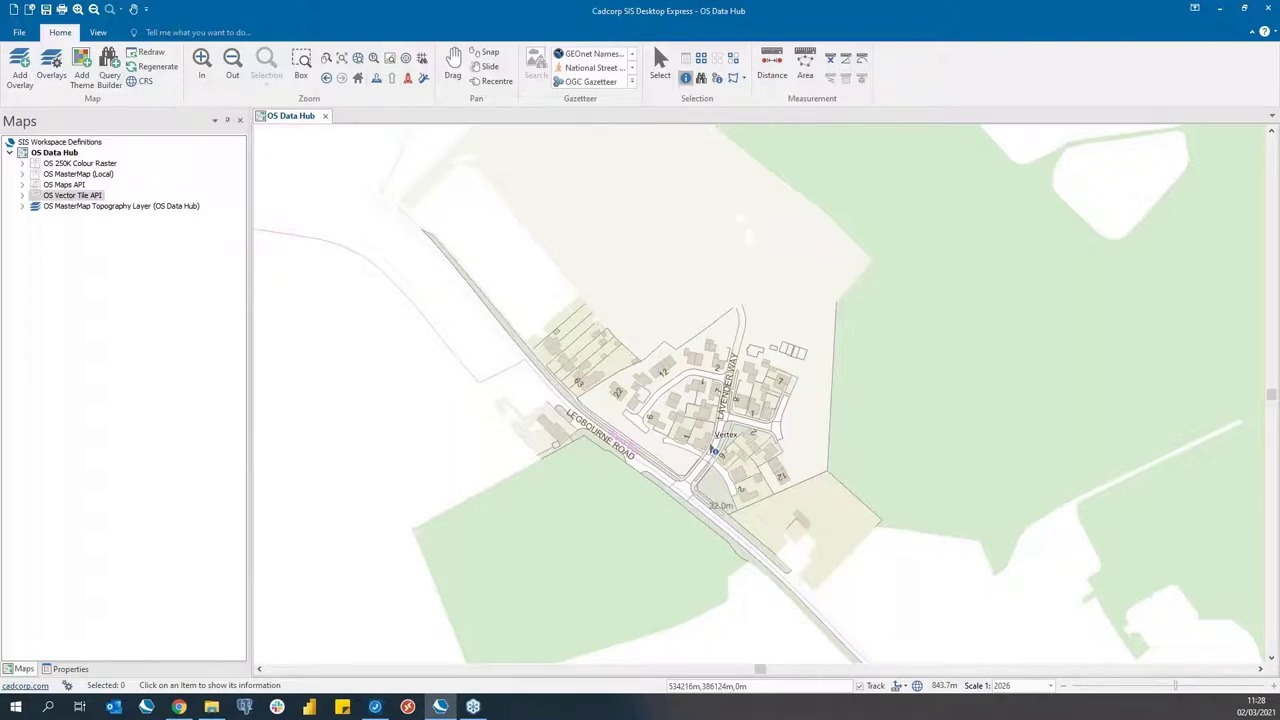
{"action": "scroll", "coordinate": [714, 451], "scroll_direction": "up", "scroll_amount": 2}
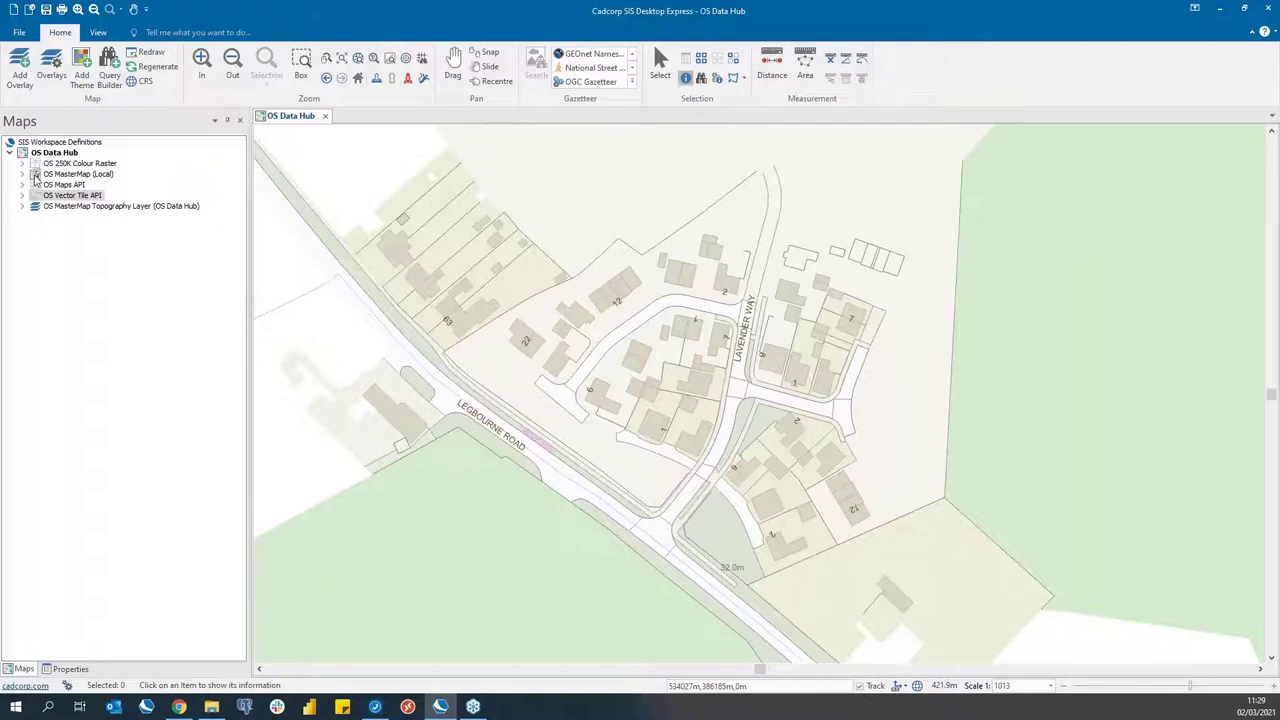
{"action": "right_click", "coordinate": [75, 207]}
{"action": "mouse_move", "coordinate": [104, 235]}
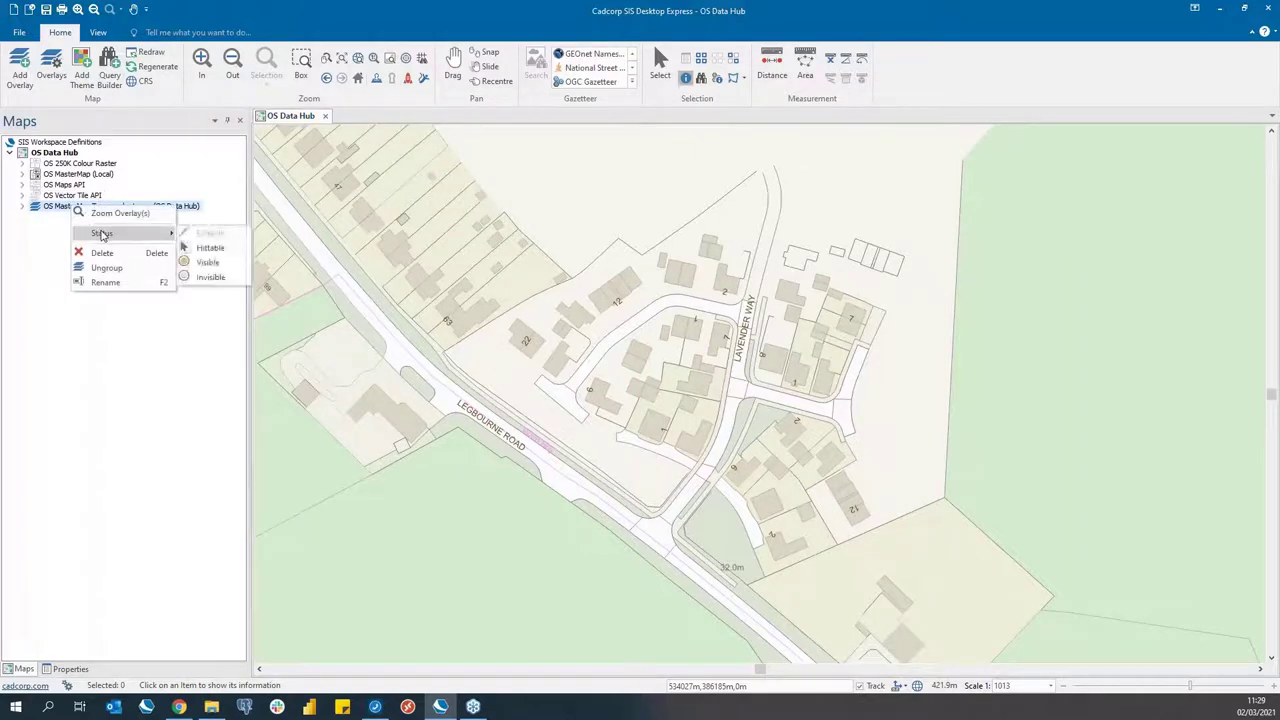
{"action": "left_click", "coordinate": [222, 277]}
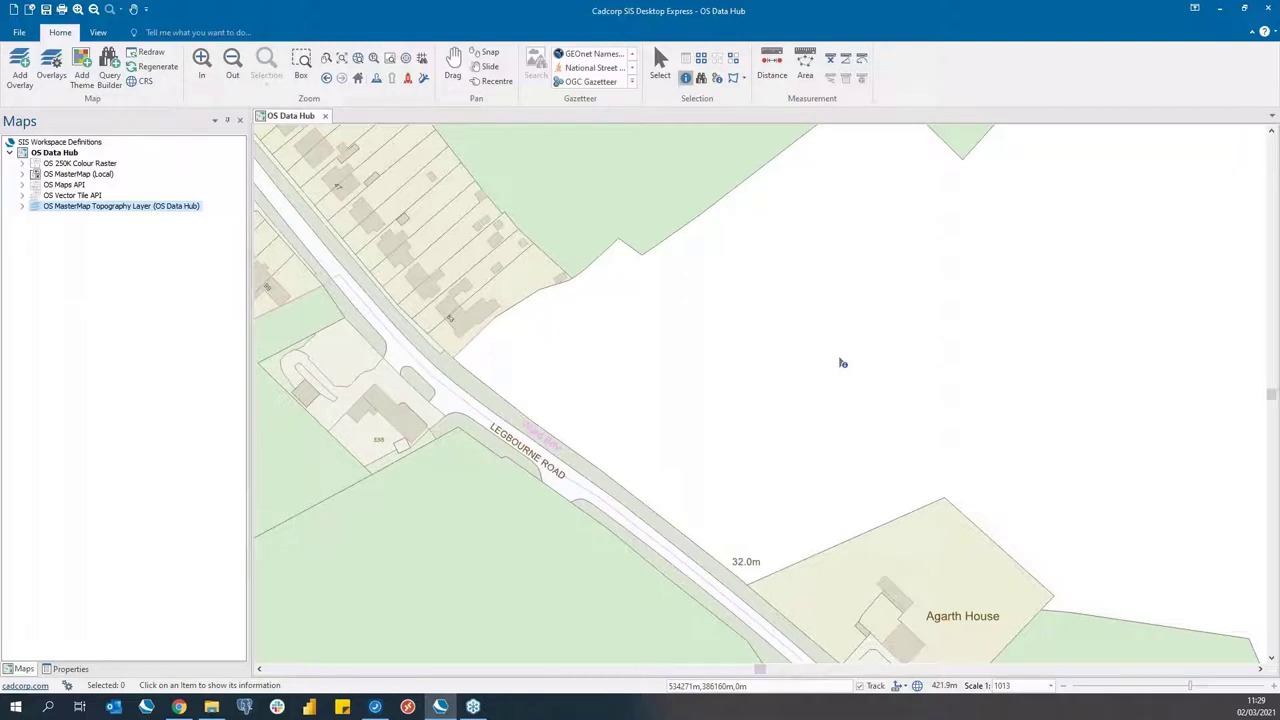
{"action": "right_click", "coordinate": [172, 209]}
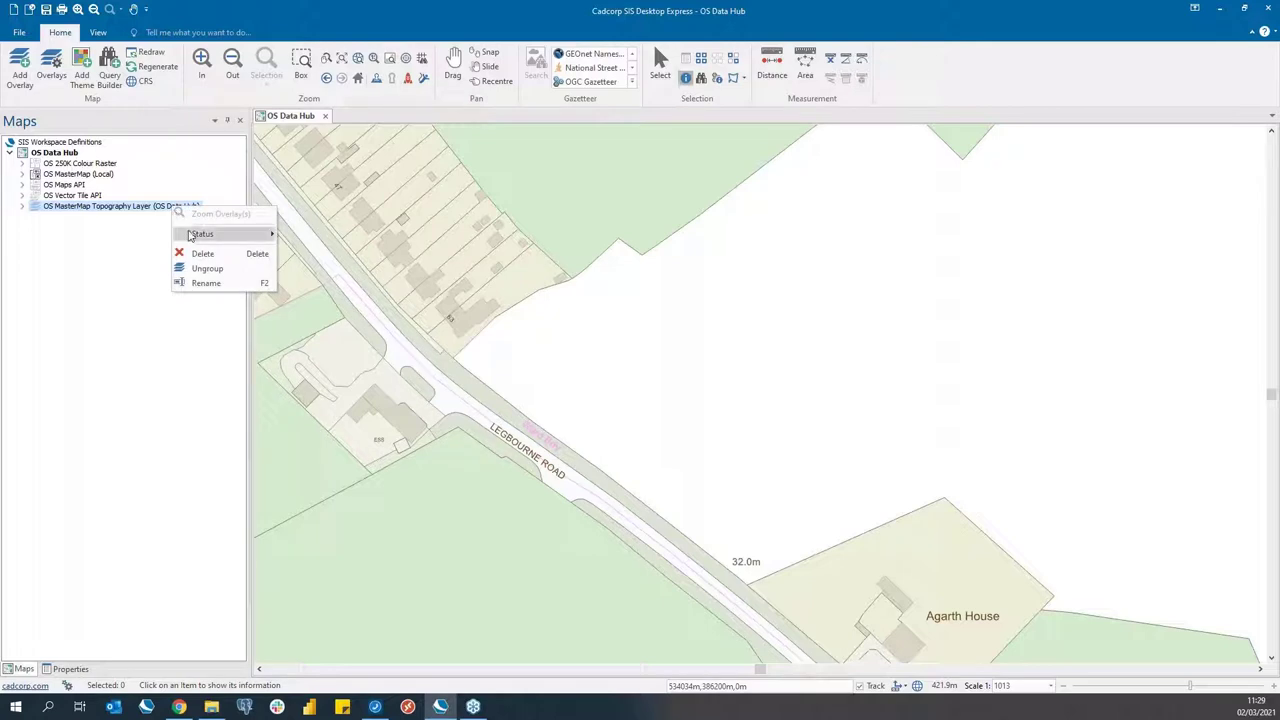
{"action": "mouse_move", "coordinate": [200, 234]}
{"action": "left_click", "coordinate": [324, 266]}
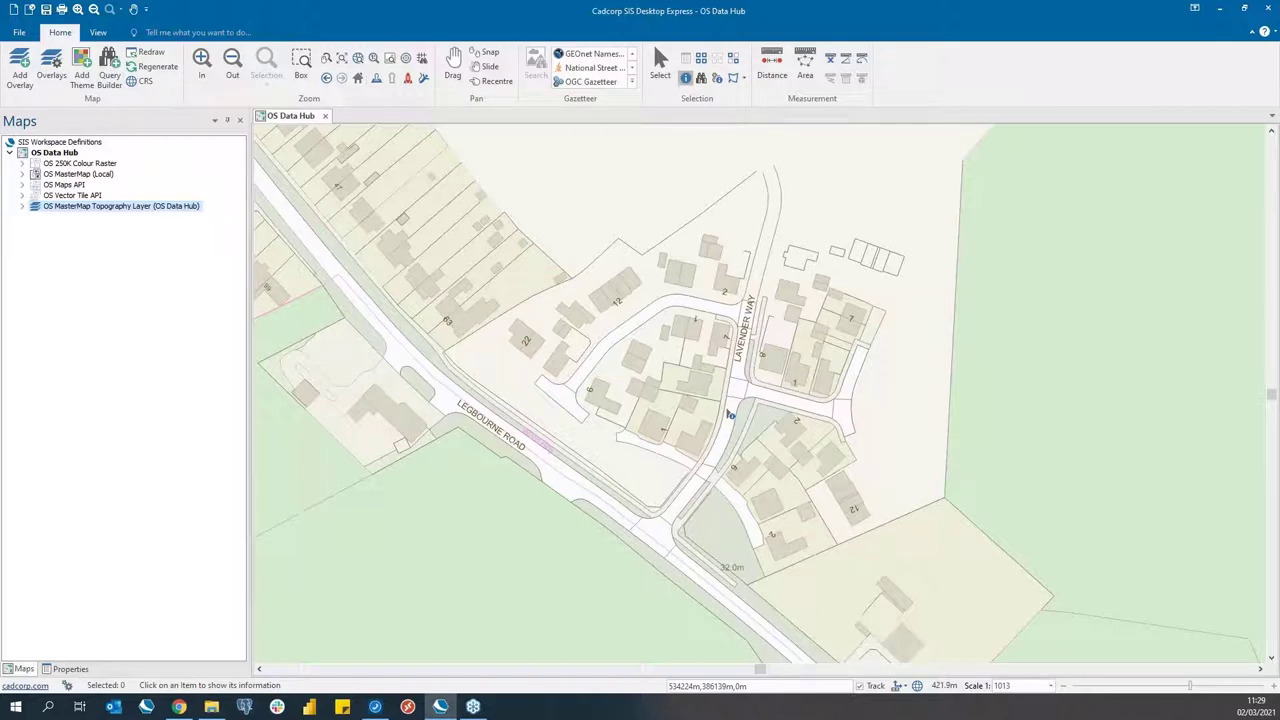
- Switch to the browser showing the Cadcorp SIS WebMap 9 Light map of Stevenage
{"action": "left_click", "coordinate": [180, 708]}
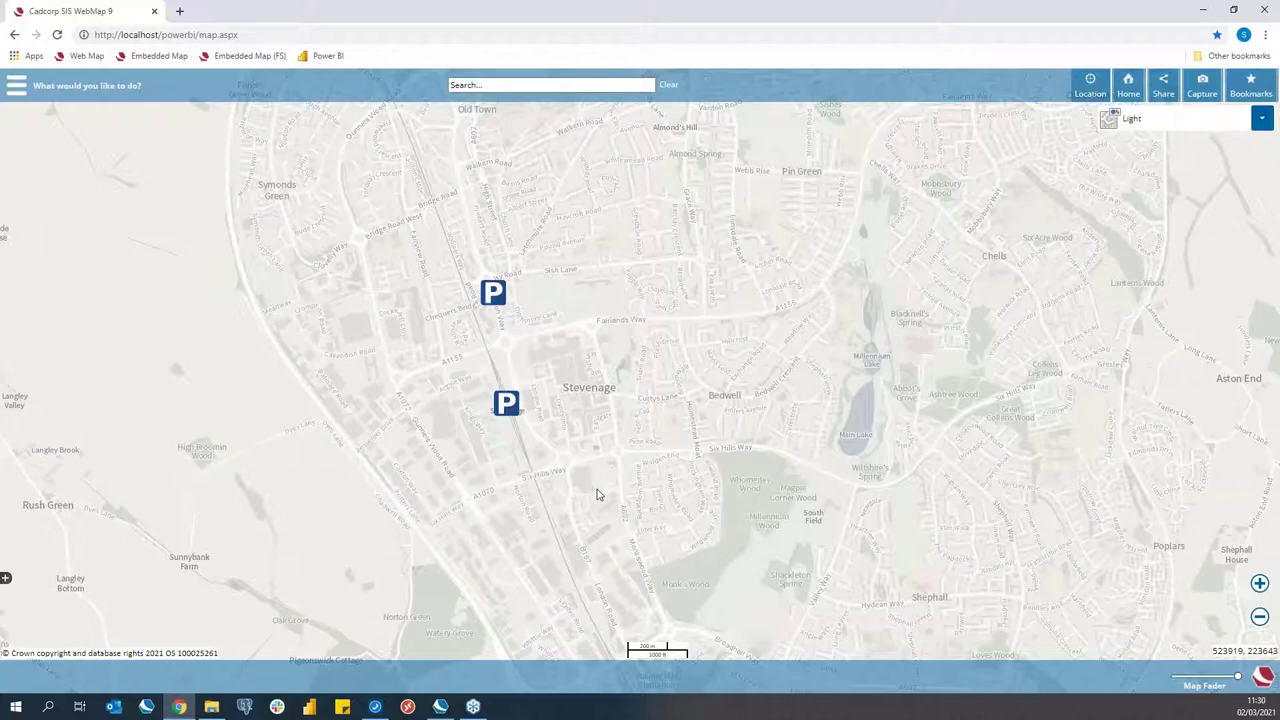
- Change the Stevenage web map to the Outdoor basemap and zoom in over Walden End
{"action": "left_click", "coordinate": [1266, 119]}
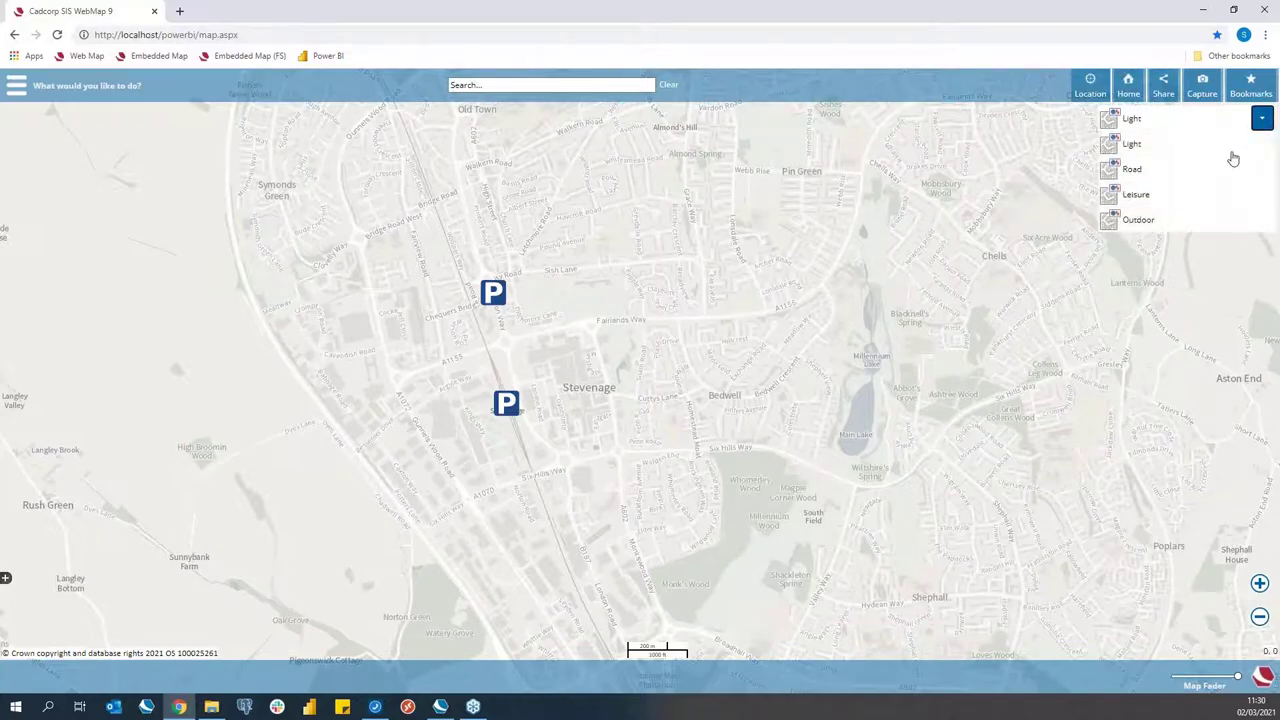
{"action": "left_click", "coordinate": [1140, 220]}
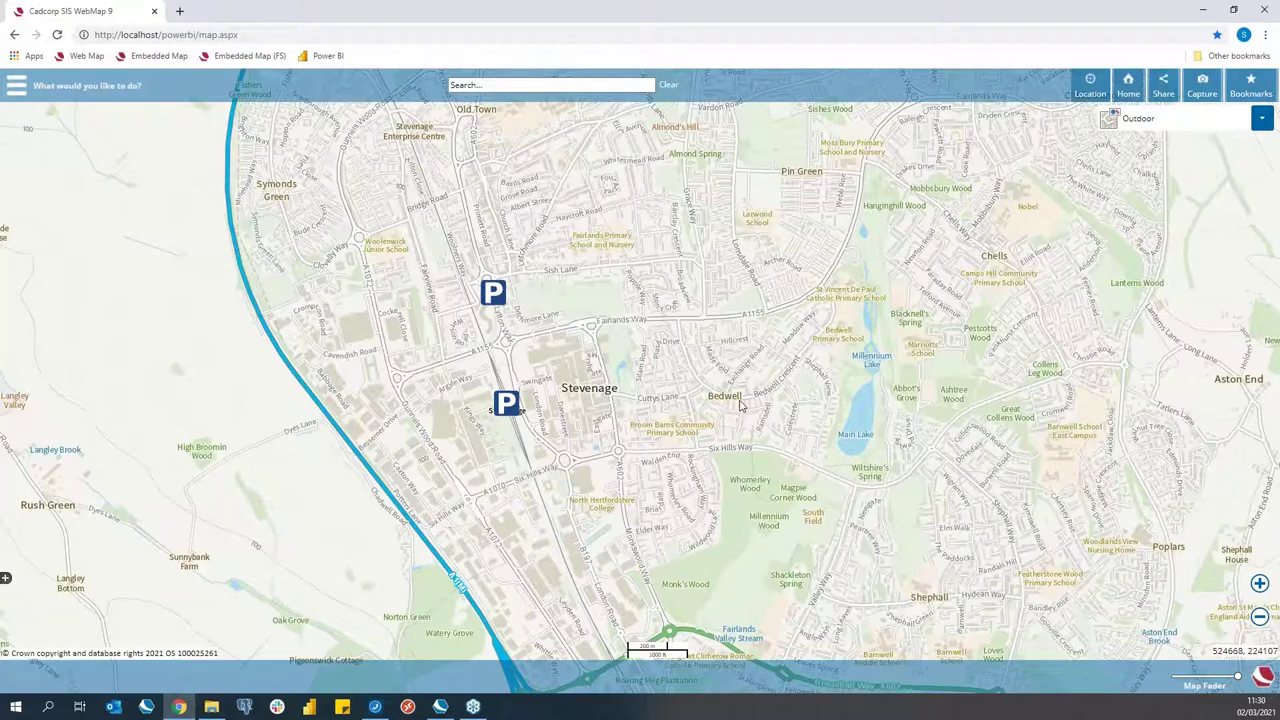
{"action": "scroll", "coordinate": [657, 495], "scroll_direction": "up", "scroll_amount": 2}
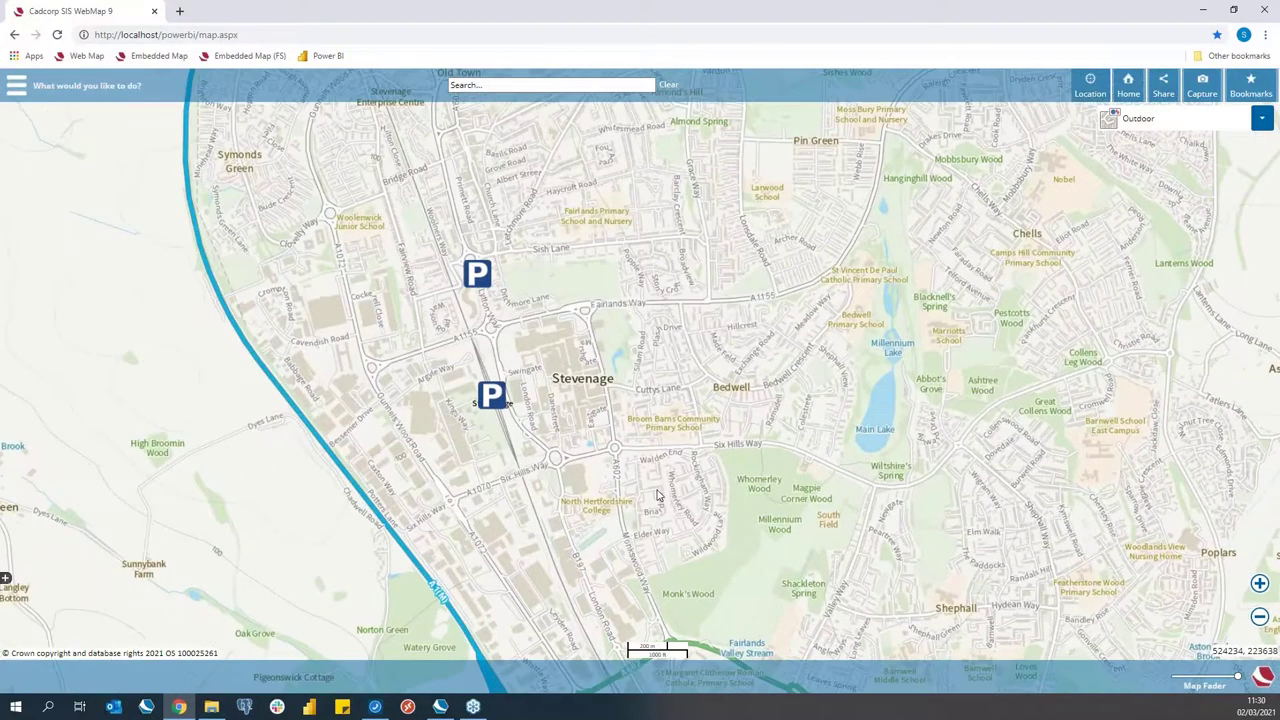
{"action": "scroll", "coordinate": [657, 497], "scroll_direction": "up", "scroll_amount": 2}
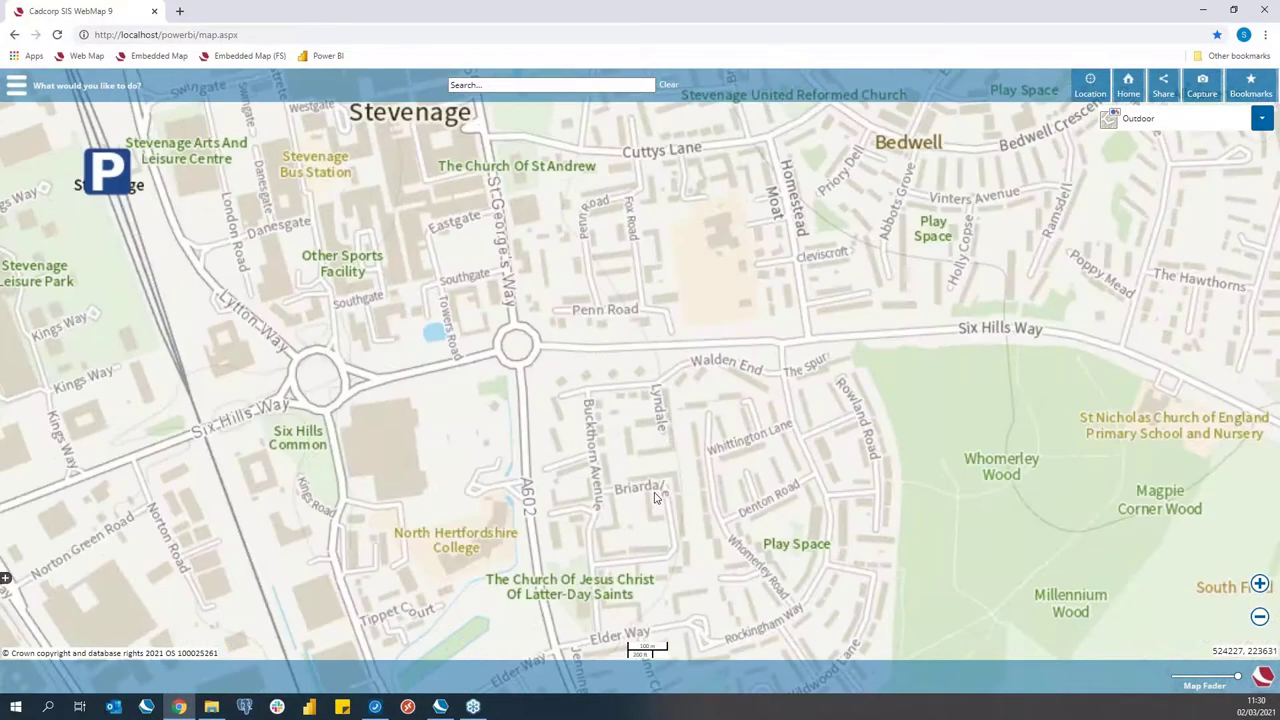
{"action": "scroll", "coordinate": [655, 497], "scroll_direction": "up", "scroll_amount": 2}
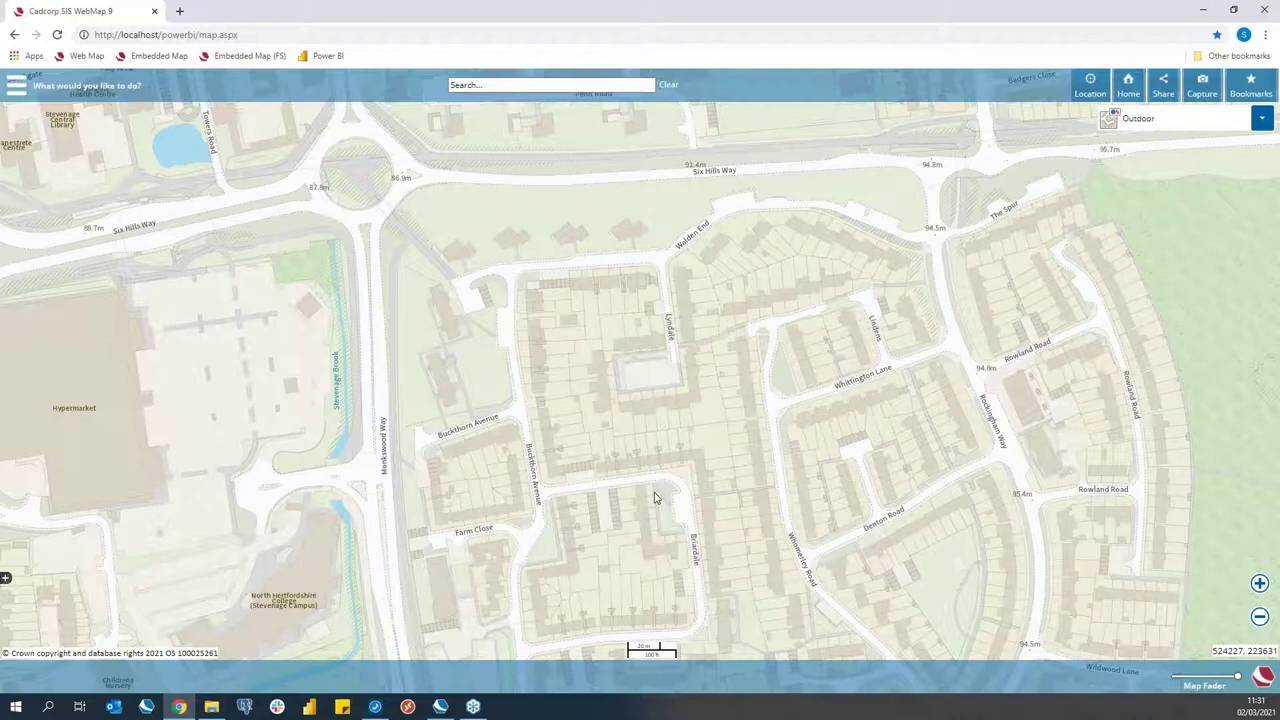
- Search the web map for 'Gunnels Stevenage'
{"action": "left_click", "coordinate": [507, 87]}
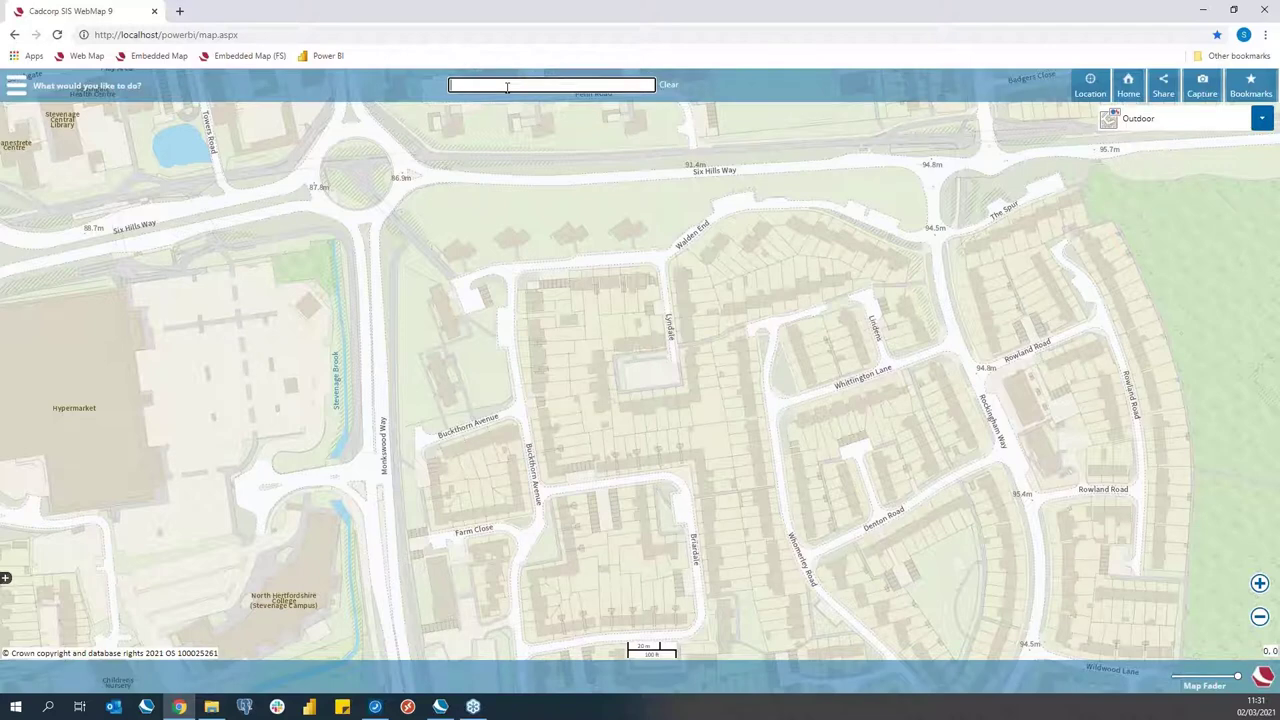
{"action": "type", "text": "Gunnels Stevenage"}
{"action": "key", "text": "Return"}
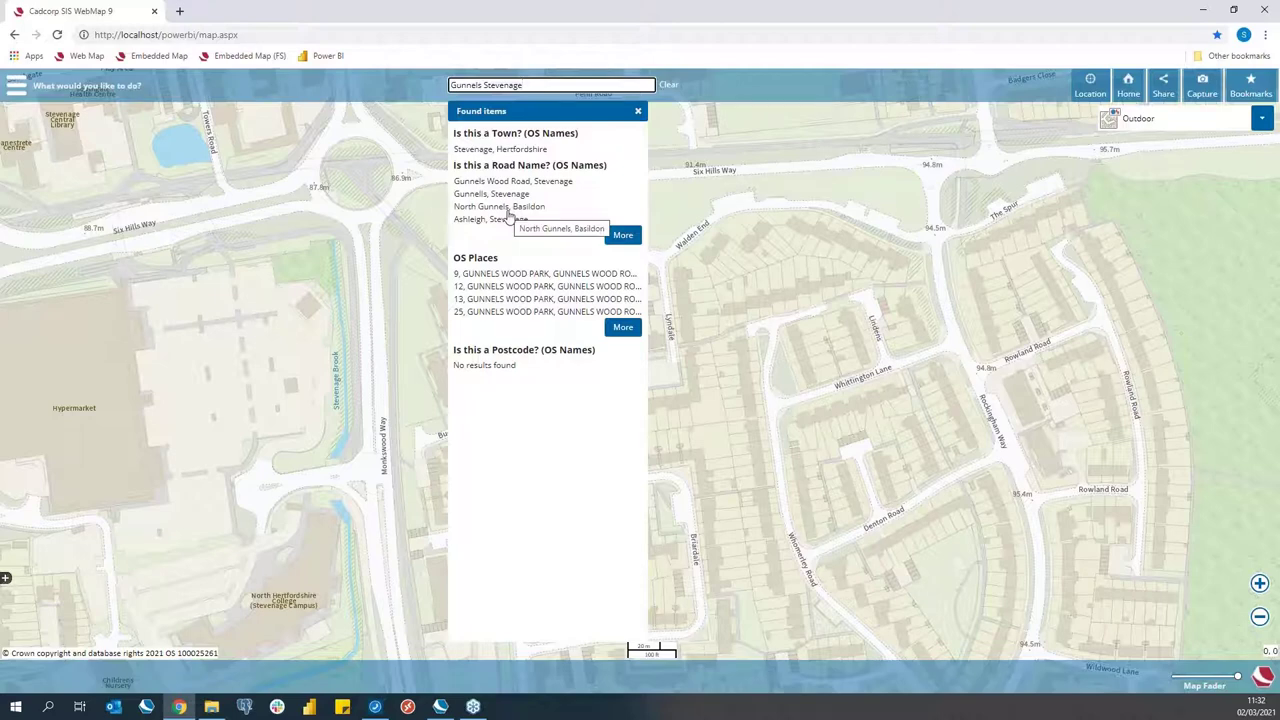
- Replace the search with a Luton postcode to list matching addresses and postcodes
{"action": "left_click_drag", "start_coordinate": [566, 85], "coordinate": [448, 85]}
{"action": "type", "text": "LU4 0HS"}
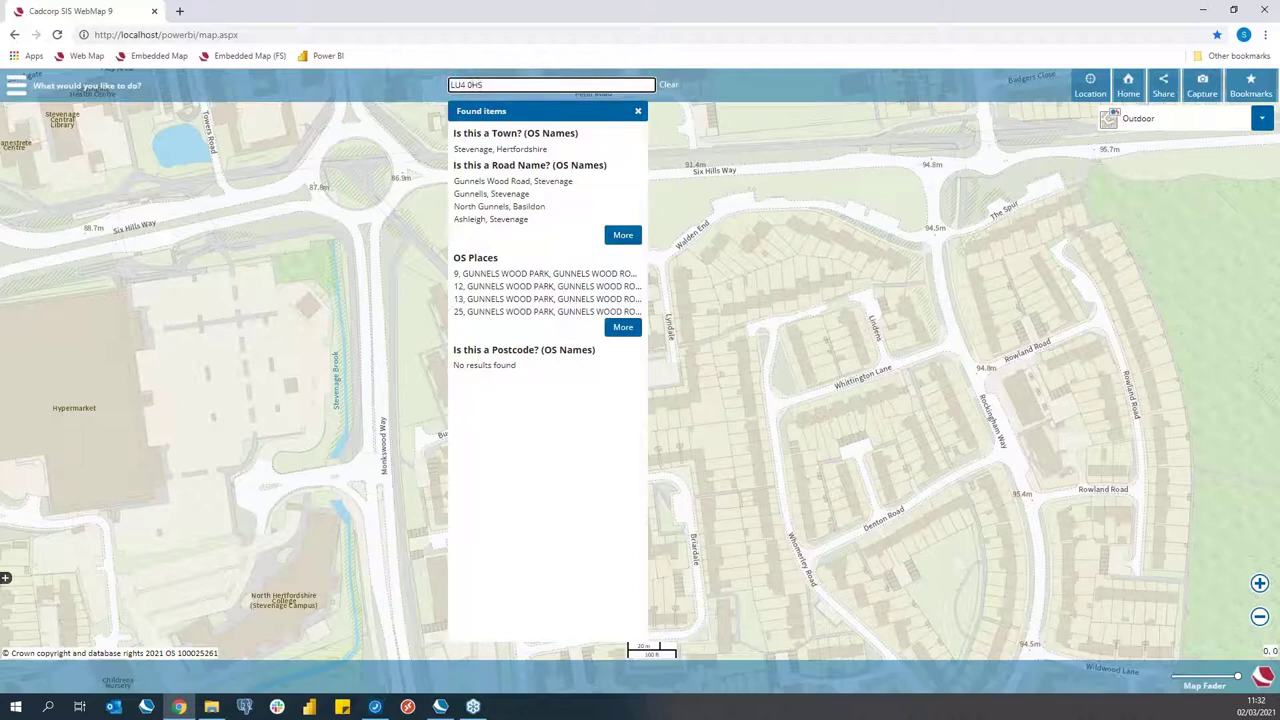
{"action": "key", "text": "Return"}
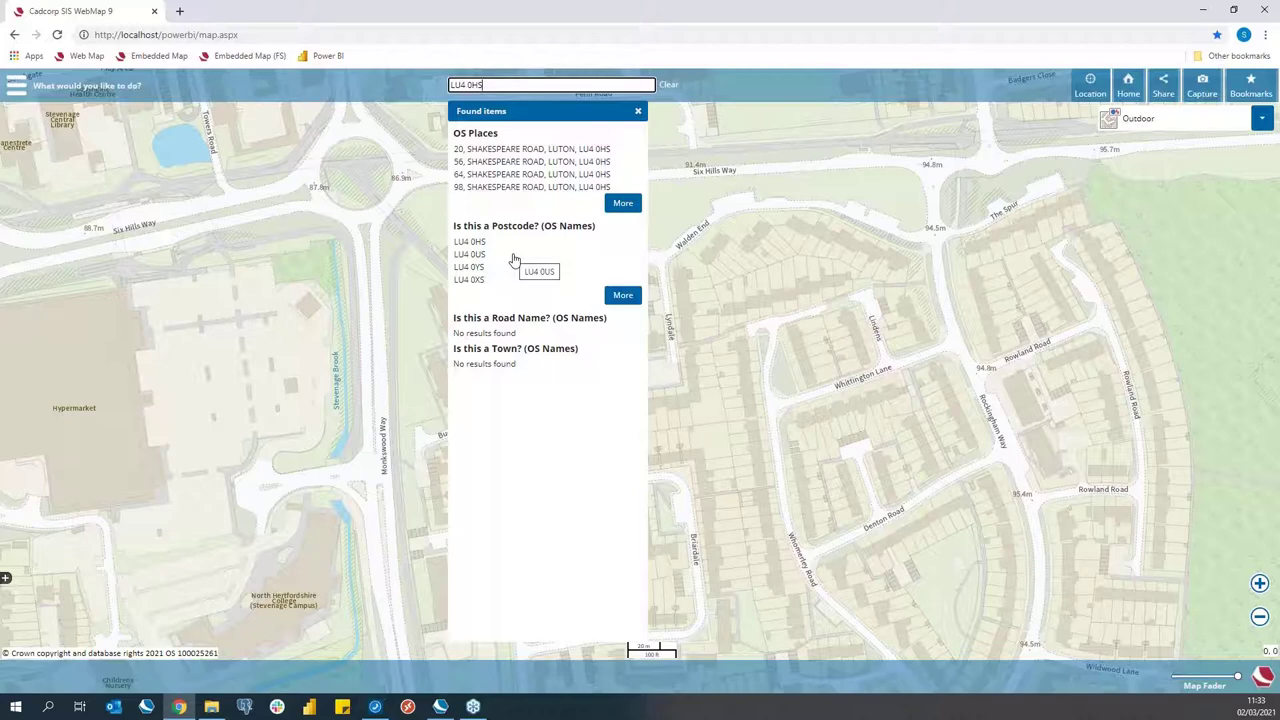
- Open the Embedded Map sample, then its full-screen version OSMaps_FullScreen.html
{"action": "left_click", "coordinate": [155, 55]}
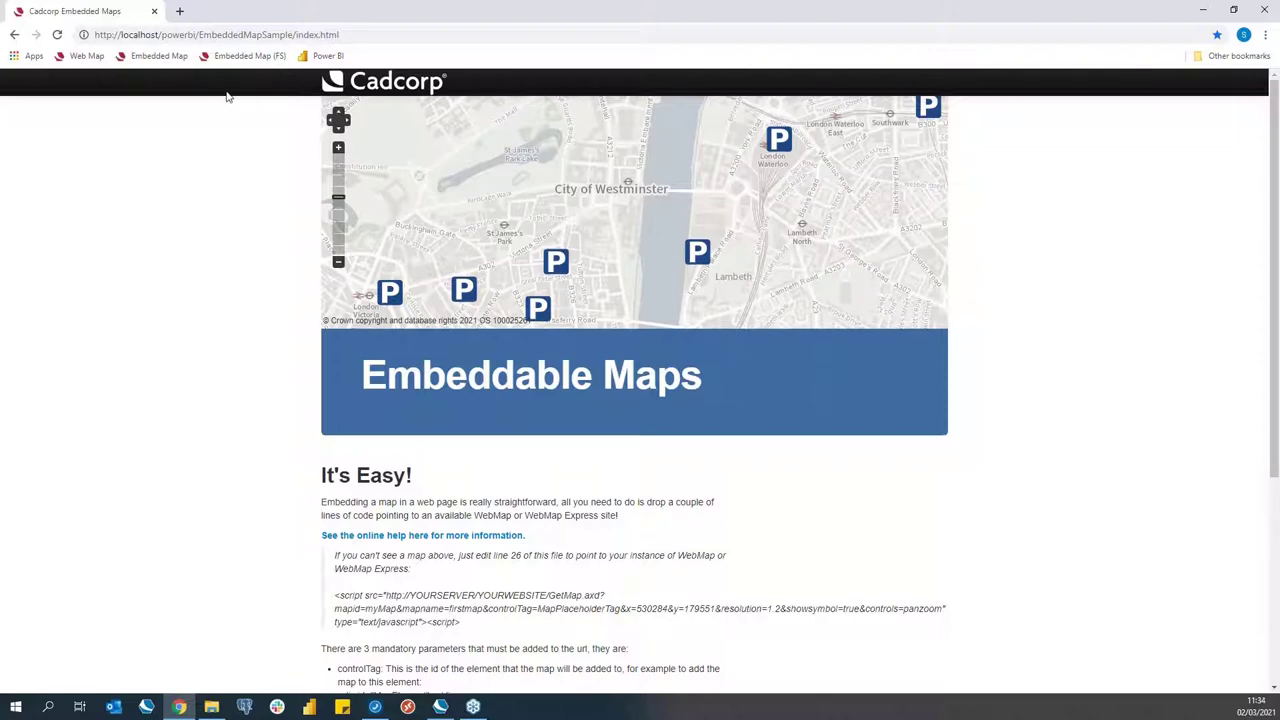
{"action": "left_click", "coordinate": [244, 55]}
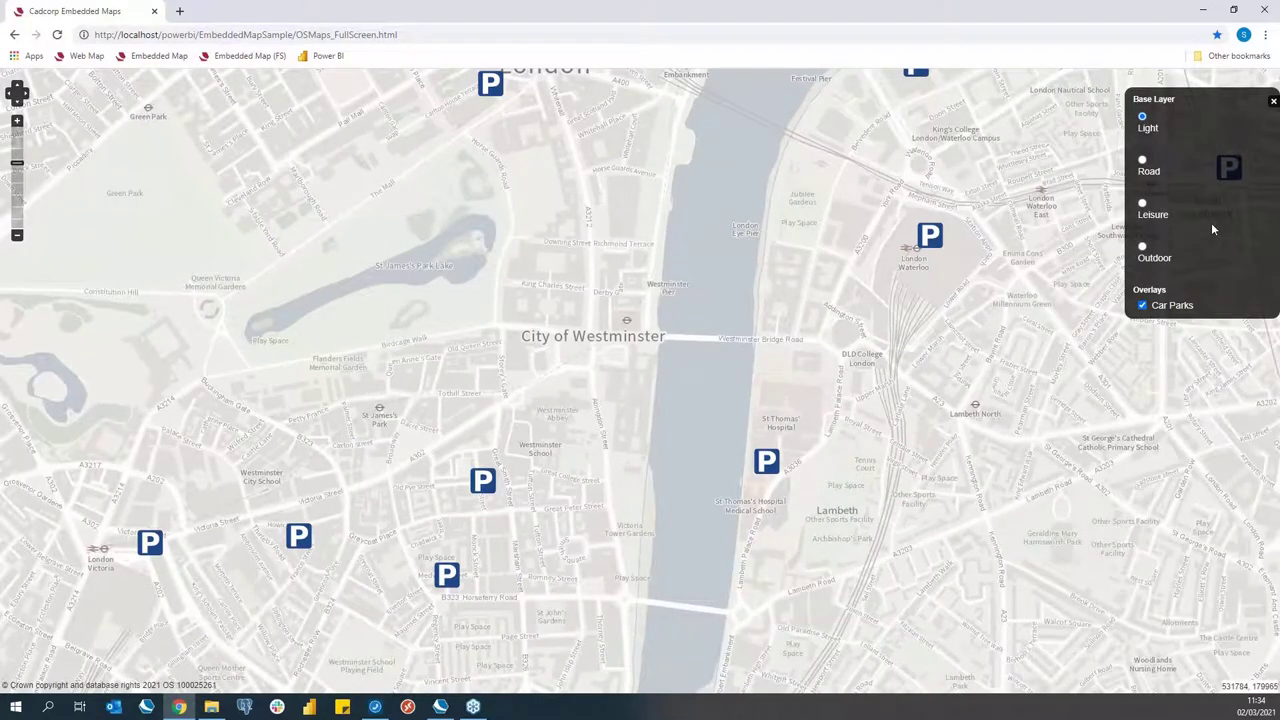
- Set the full-screen map's base layer to Outdoor, then load the Power BI fly-tipping report
{"action": "left_click", "coordinate": [1143, 247]}
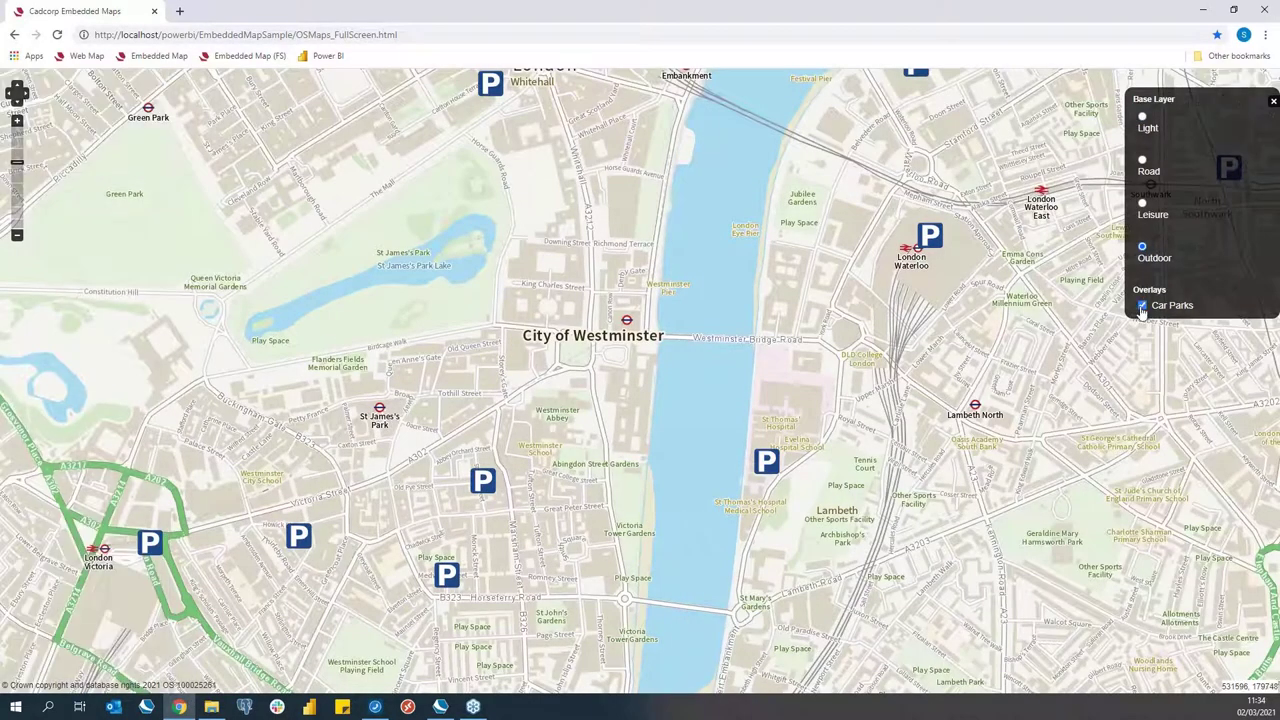
{"action": "left_click", "coordinate": [1143, 305]}
{"action": "left_click", "coordinate": [333, 57]}
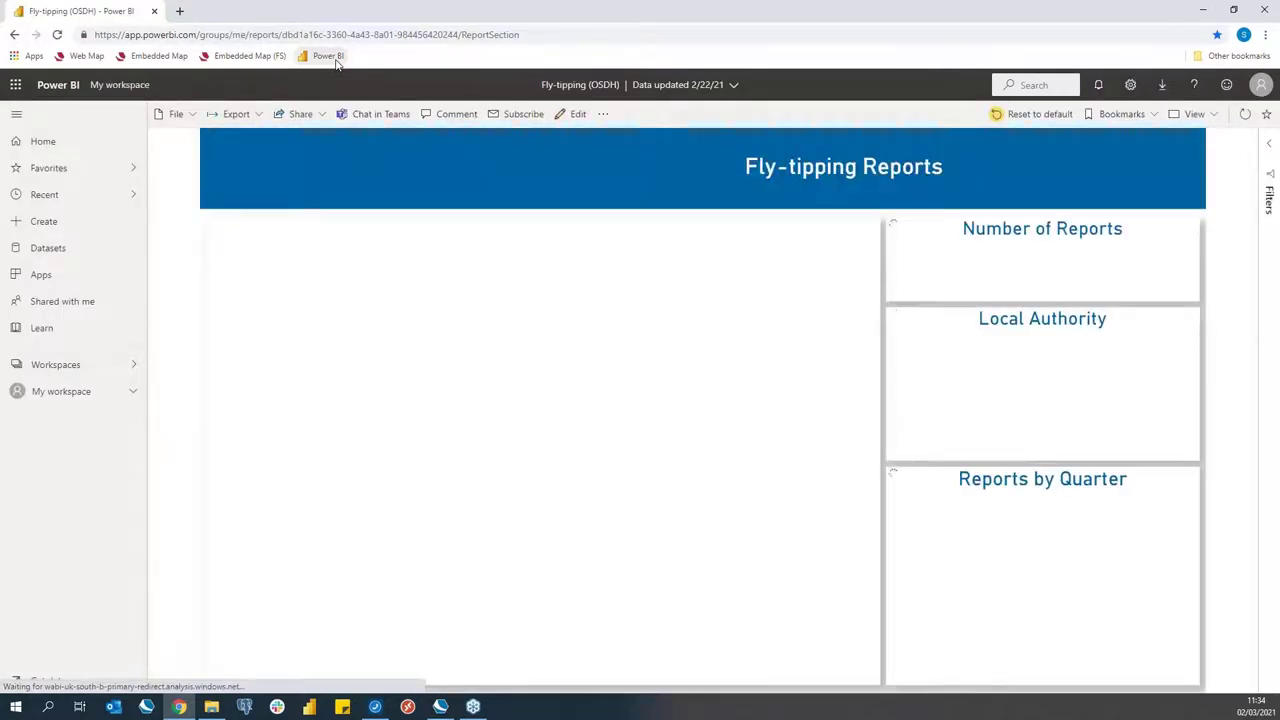
- Switch the Fly-tipping Reports page to Full screen view
{"action": "left_click", "coordinate": [1195, 114]}
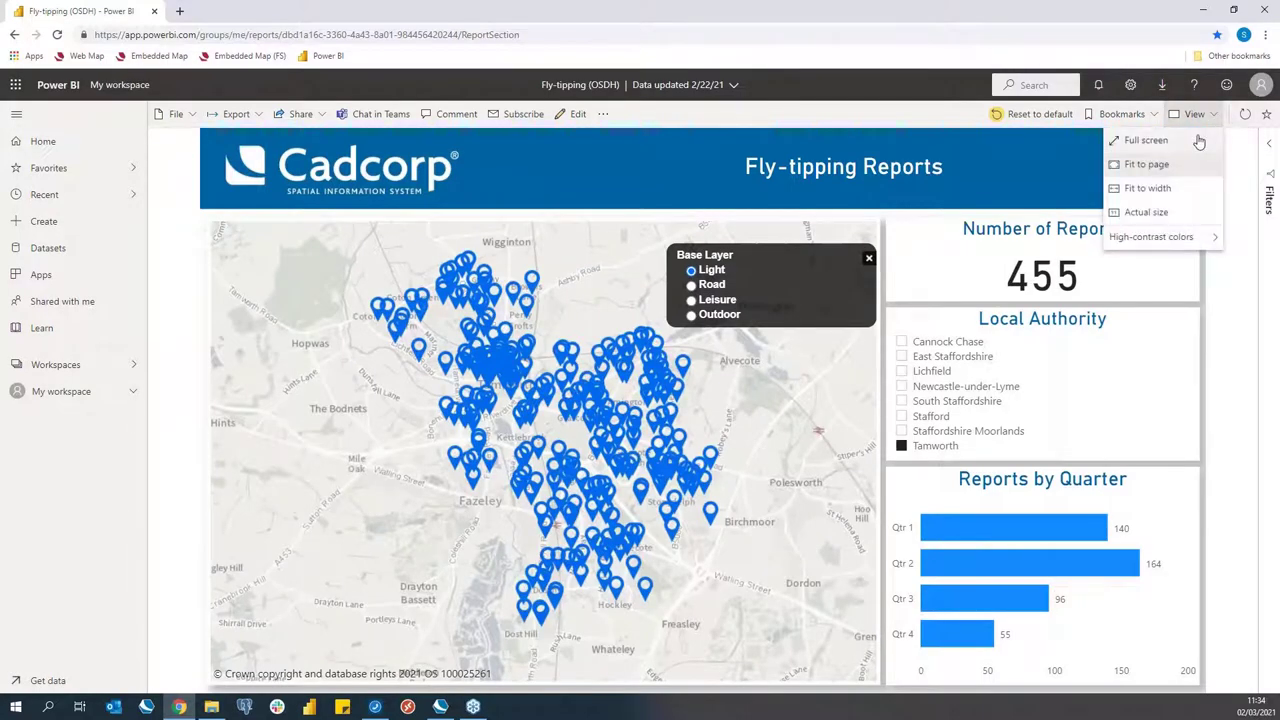
{"action": "left_click", "coordinate": [1199, 141]}
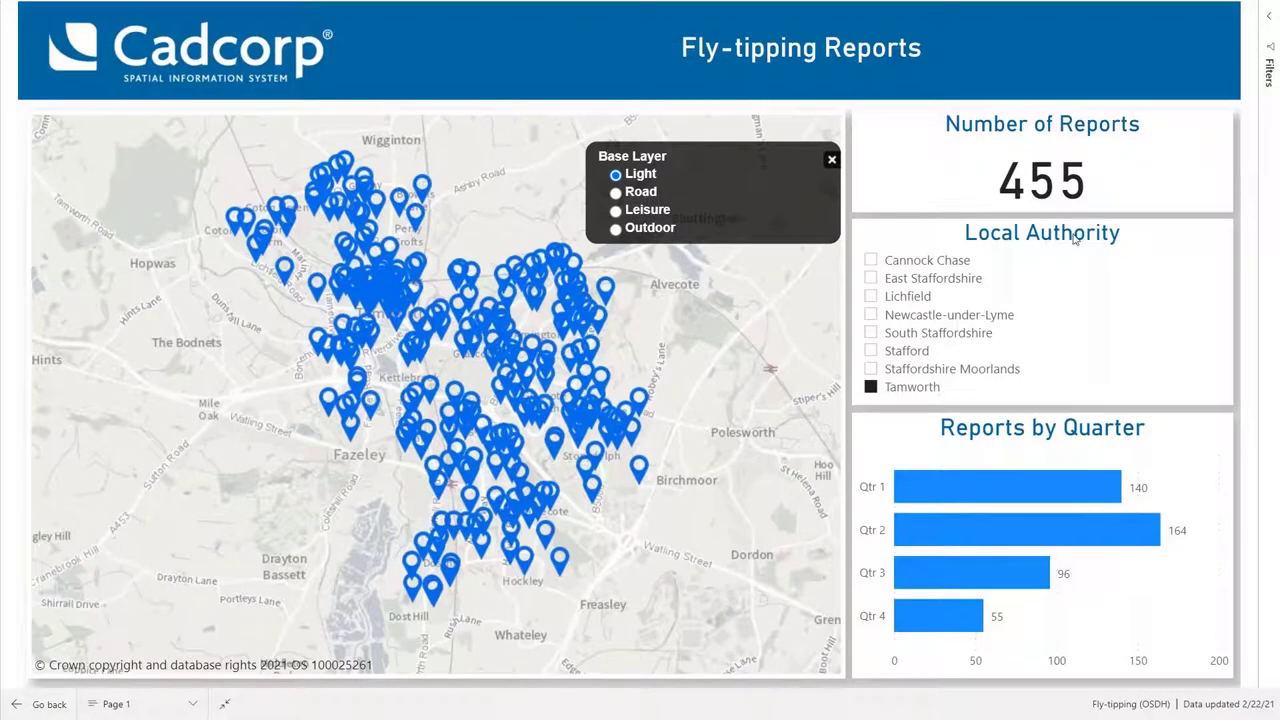
- Filter the report to Qtr 4 (55 reports) and set the map's base layer to Outdoor
{"action": "left_click_drag", "start_coordinate": [740, 401], "coordinate": [712, 386]}
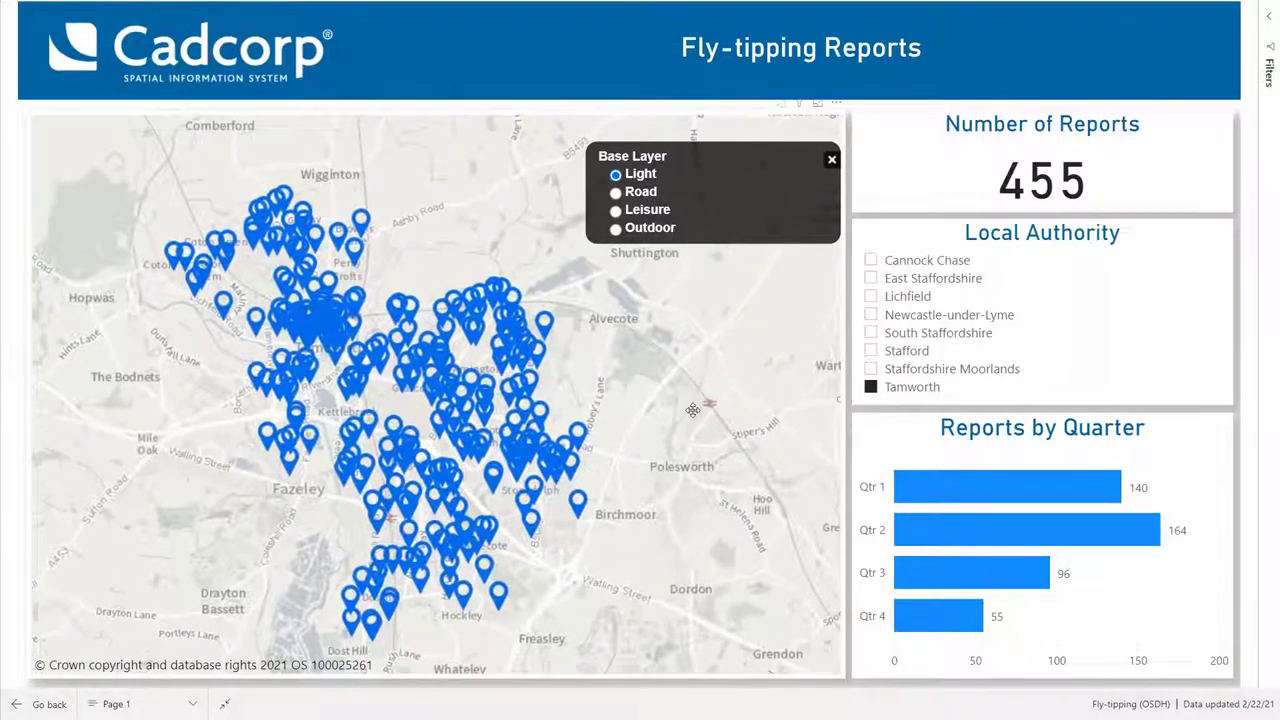
{"action": "scroll", "coordinate": [679, 432], "scroll_direction": "up", "scroll_amount": 1}
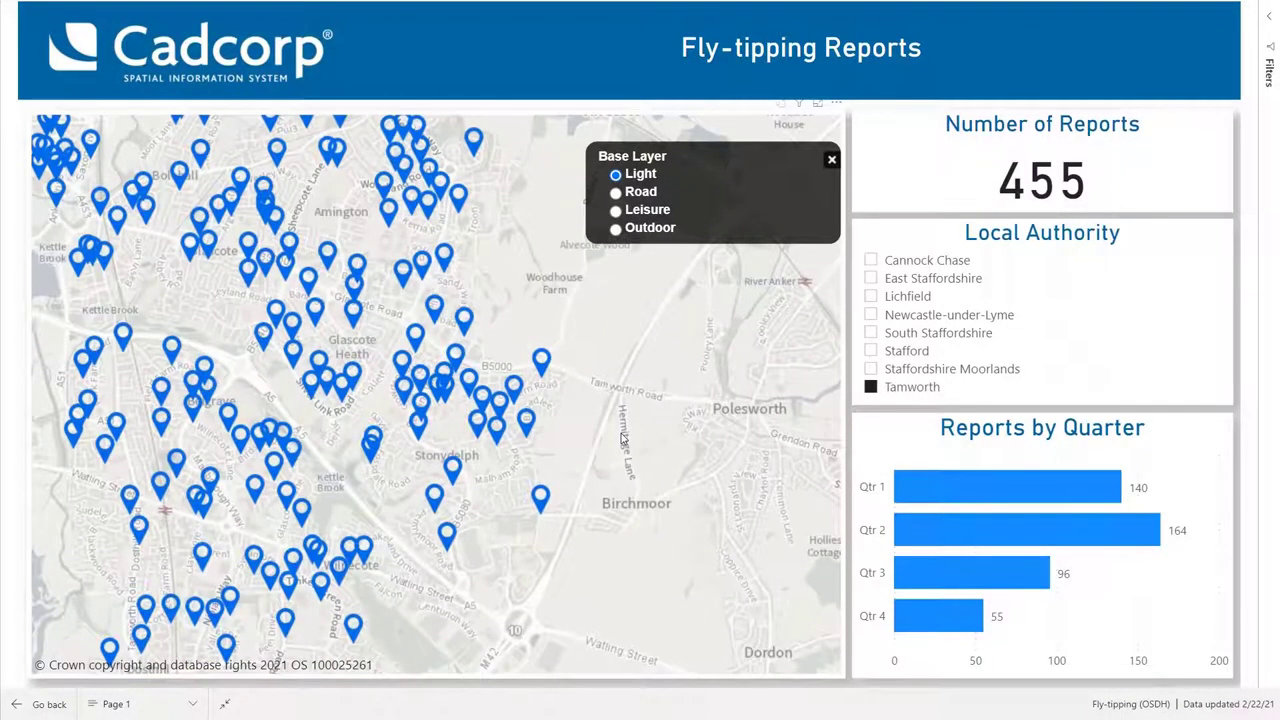
{"action": "scroll", "coordinate": [620, 438], "scroll_direction": "down", "scroll_amount": 1}
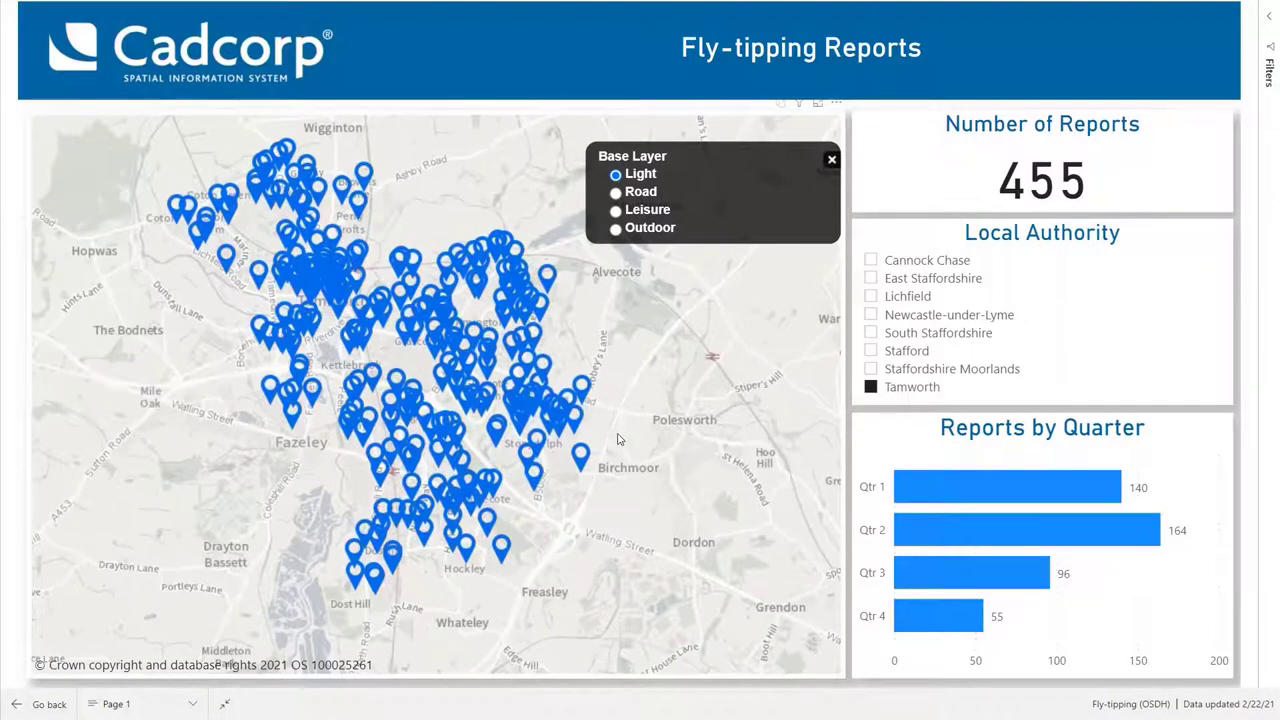
{"action": "left_click", "coordinate": [929, 628]}
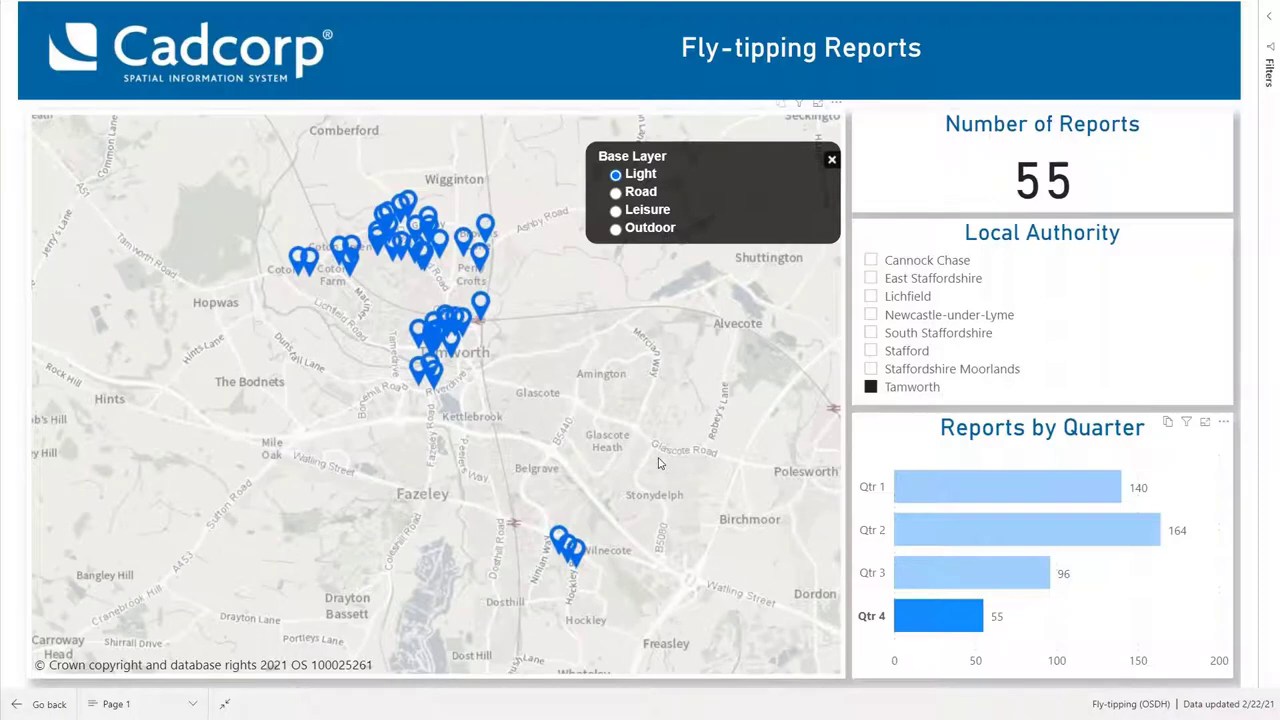
{"action": "left_click", "coordinate": [616, 229]}
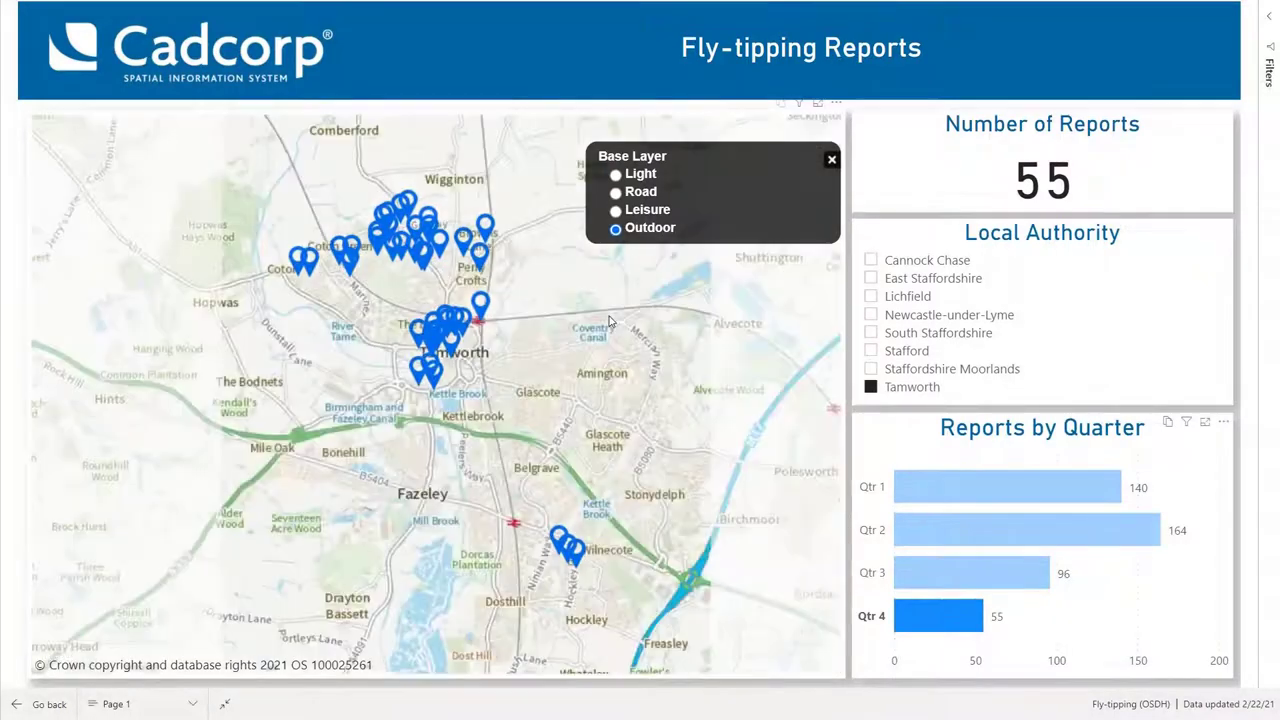